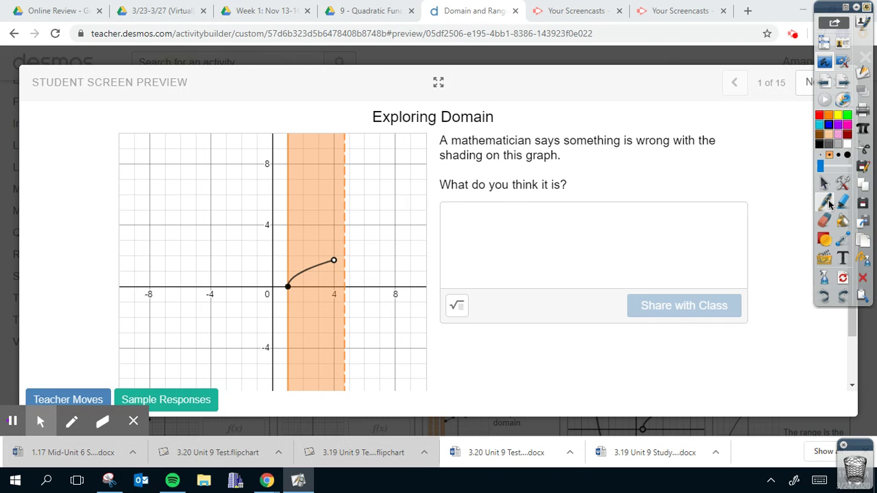
Write (x) beside the Exploring Domain title and mark the curve's endpoints 1 and 4 on the graph.
mouse_move(502, 91)
left_mouse_down()
mouse_move(510, 127)
mouse_move(529, 115)
left_mouse_up()
mouse_move(524, 89)
left_mouse_down()
mouse_move(513, 124)
mouse_move(536, 129)
left_mouse_up()
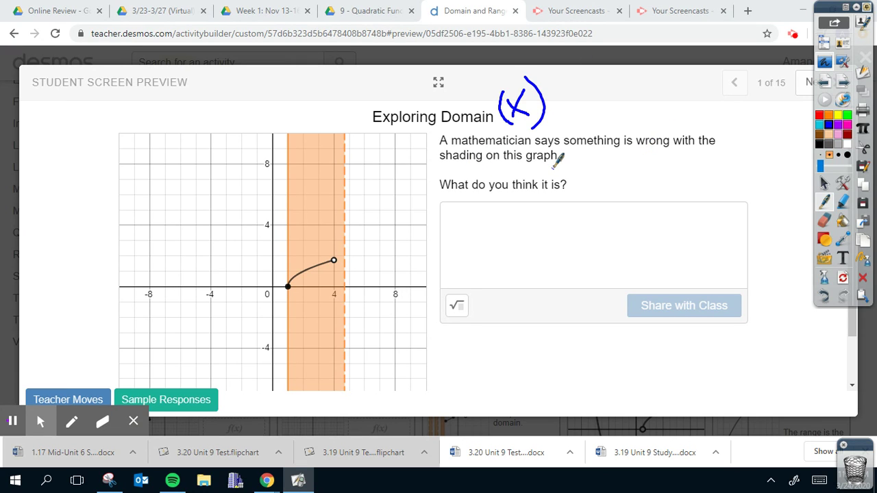
left_click_drag(282, 270, 280, 302)
left_click_drag(334, 251, 331, 282)
left_click_drag(283, 309, 286, 329)
left_click_drag(276, 334, 334, 313)
left_click_drag(335, 300, 334, 332)
left_click_drag(282, 287, 333, 258)
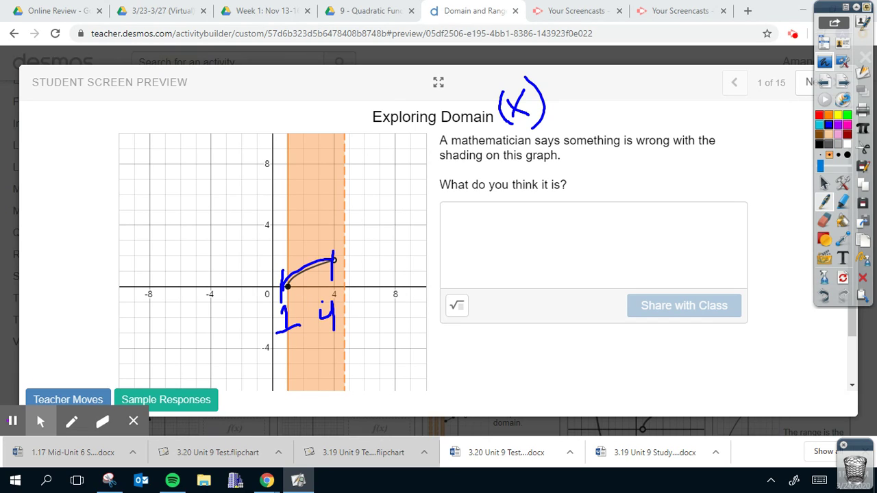
Scribble over the shaded band, note 5 at its edge, and write 'shade too large' in the answer box.
mouse_move(294, 209)
left_mouse_down()
mouse_move(292, 235)
mouse_move(305, 212)
mouse_move(316, 213)
mouse_move(318, 226)
mouse_move(343, 218)
left_mouse_up()
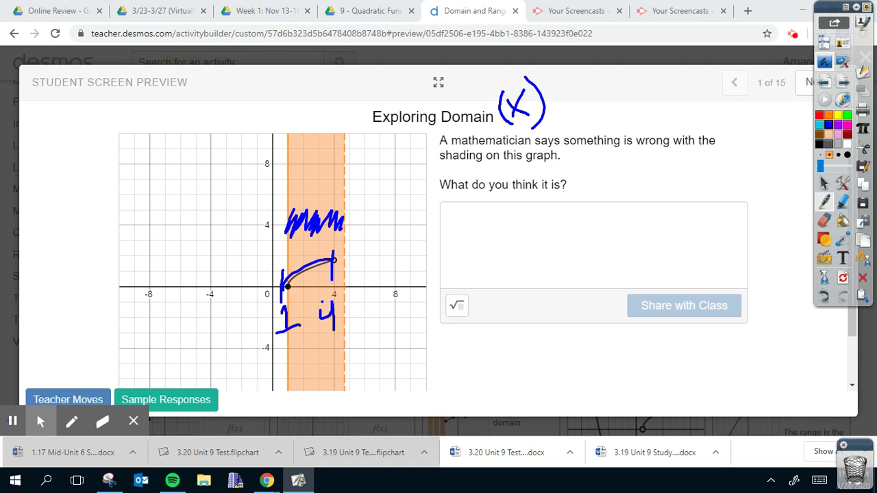
mouse_move(365, 245)
left_mouse_down()
mouse_move(364, 264)
mouse_move(350, 277)
left_mouse_up()
mouse_move(492, 218)
left_mouse_down()
mouse_move(485, 241)
mouse_move(529, 221)
mouse_move(557, 236)
mouse_move(570, 219)
mouse_move(590, 233)
left_mouse_up()
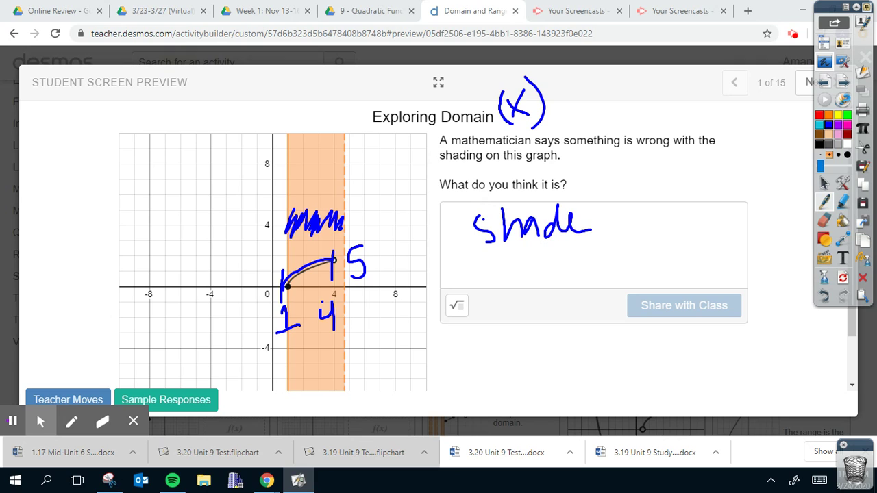
left_click_drag(640, 204, 637, 227)
mouse_move(629, 214)
left_mouse_down()
mouse_move(657, 226)
mouse_move(674, 206)
left_mouse_up()
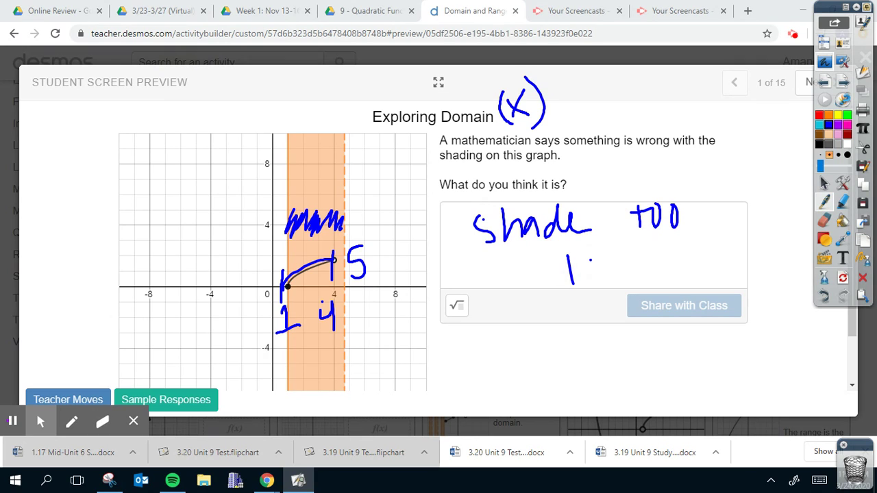
mouse_move(598, 263)
left_mouse_down()
mouse_move(604, 281)
mouse_move(631, 262)
mouse_move(631, 310)
left_mouse_up()
left_click_drag(648, 271, 678, 273)
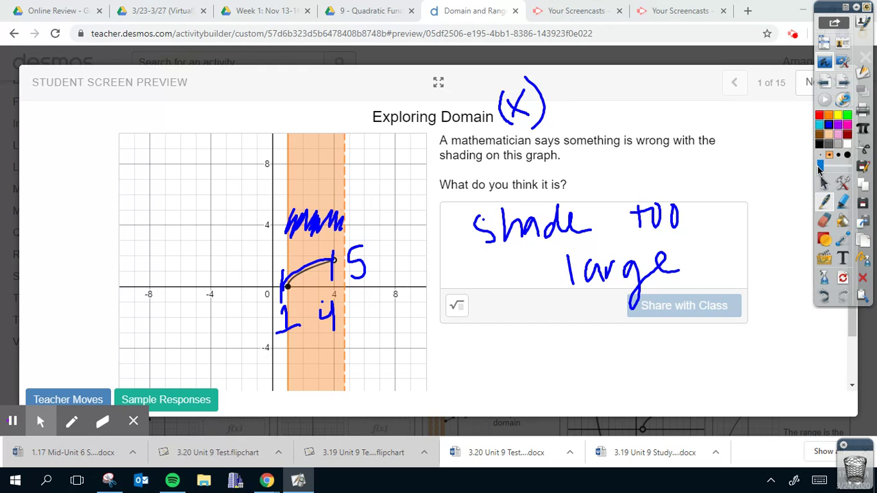
left_click(822, 183)
On the Fix it screen, clear the ink, drag the shading's right edge to x = 4, and advance.
left_click(808, 83)
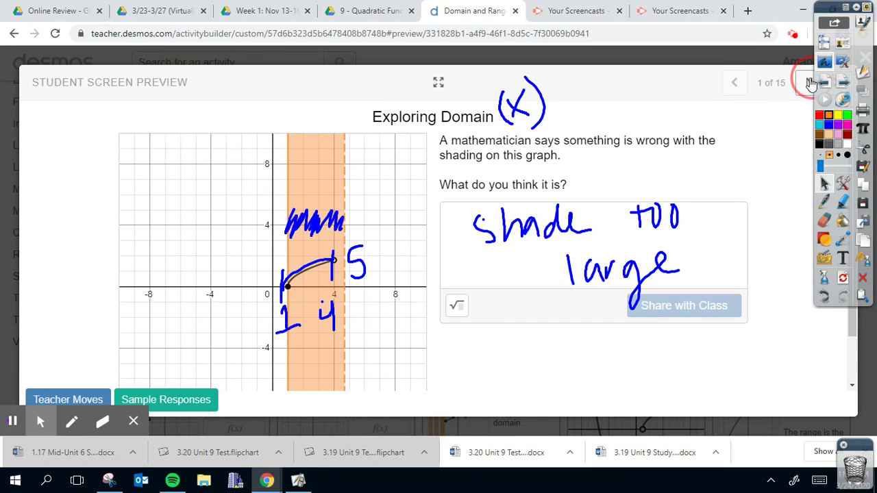
left_click(823, 282)
left_click(831, 288)
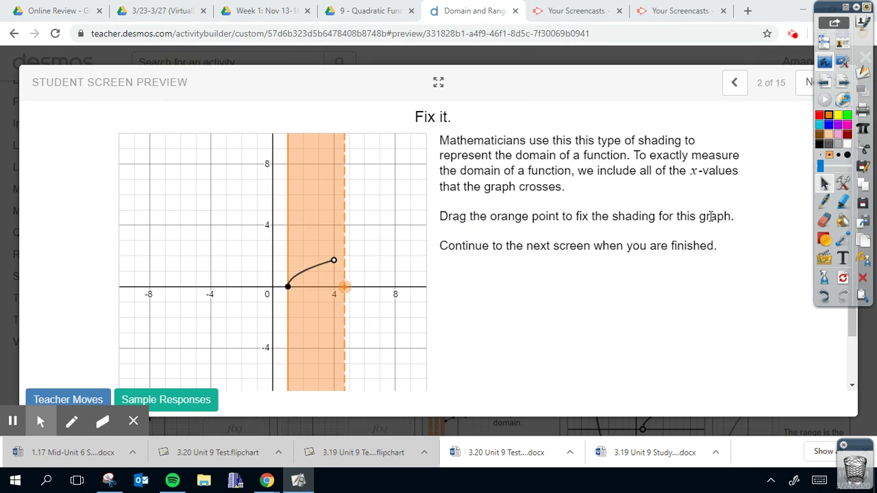
mouse_move(343, 286)
left_mouse_down()
mouse_move(417, 287)
mouse_move(335, 299)
left_mouse_up()
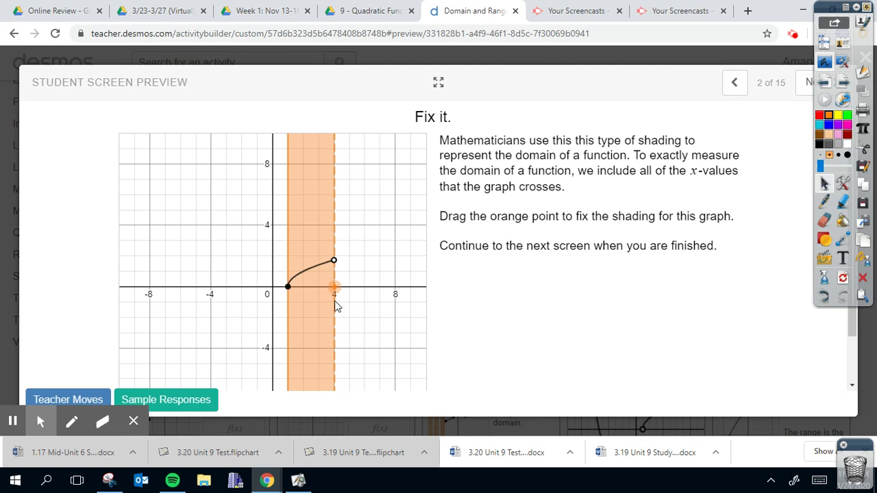
left_click(807, 84)
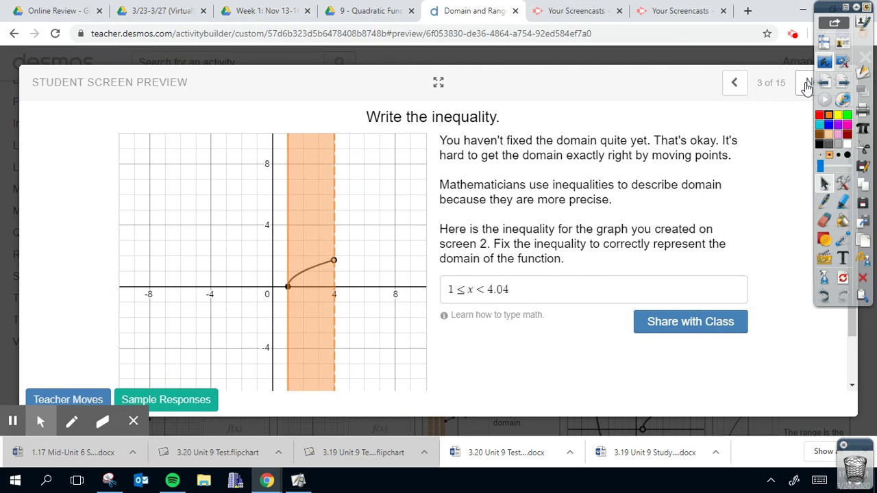
With blue ink, write (x) by the title and label the curve's start and endpoint.
left_click(457, 289)
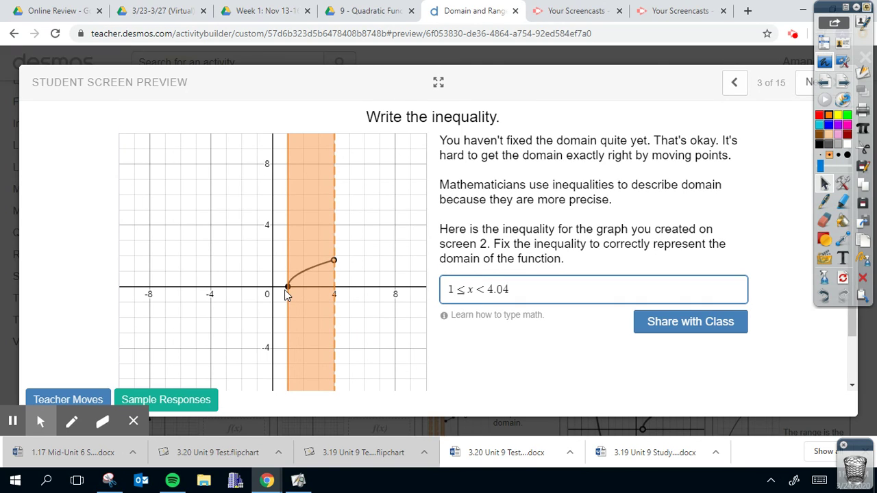
left_click(824, 202)
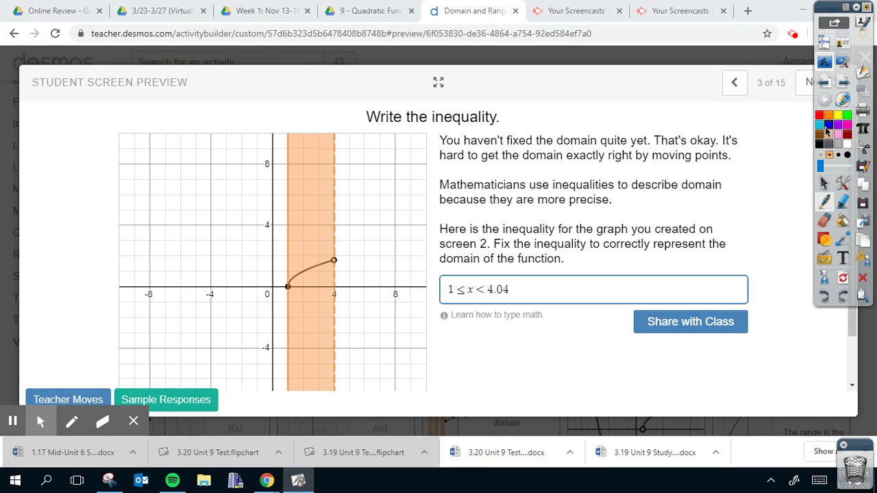
left_click(828, 125)
mouse_move(522, 86)
left_mouse_down()
mouse_move(512, 127)
mouse_move(543, 108)
mouse_move(528, 122)
left_mouse_up()
left_click_drag(548, 76, 554, 121)
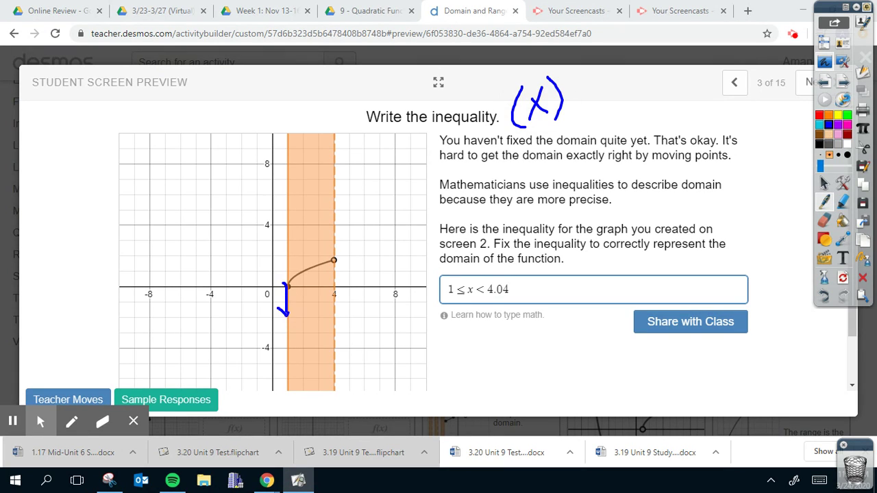
left_click_drag(421, 264, 411, 296)
left_click_drag(278, 332, 287, 343)
mouse_move(336, 275)
left_mouse_down()
mouse_move(336, 302)
mouse_move(344, 293)
left_mouse_up()
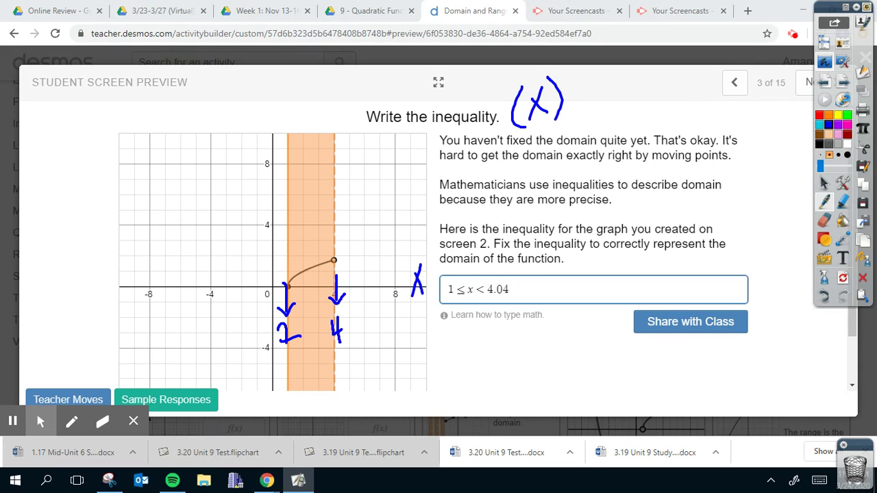
Box x < 4.04, correct the endpoint label to 4.04, then clear all ink and go to screen 4.
mouse_move(496, 271)
left_mouse_down()
mouse_move(523, 308)
mouse_move(473, 266)
mouse_move(504, 266)
left_mouse_up()
left_click(348, 335)
mouse_move(357, 316)
left_mouse_down()
mouse_move(359, 335)
mouse_move(361, 316)
left_mouse_up()
left_click_drag(376, 307, 377, 320)
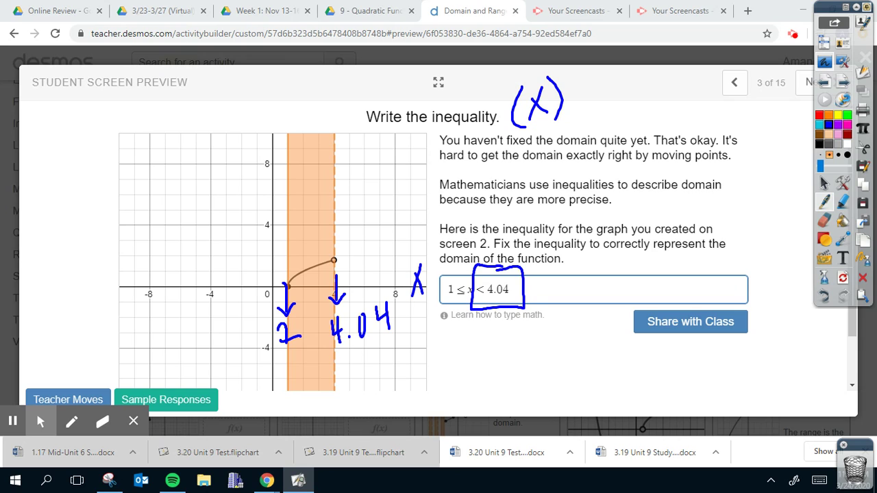
mouse_move(535, 236)
left_mouse_down()
mouse_move(550, 252)
mouse_move(519, 269)
mouse_move(520, 278)
left_mouse_up()
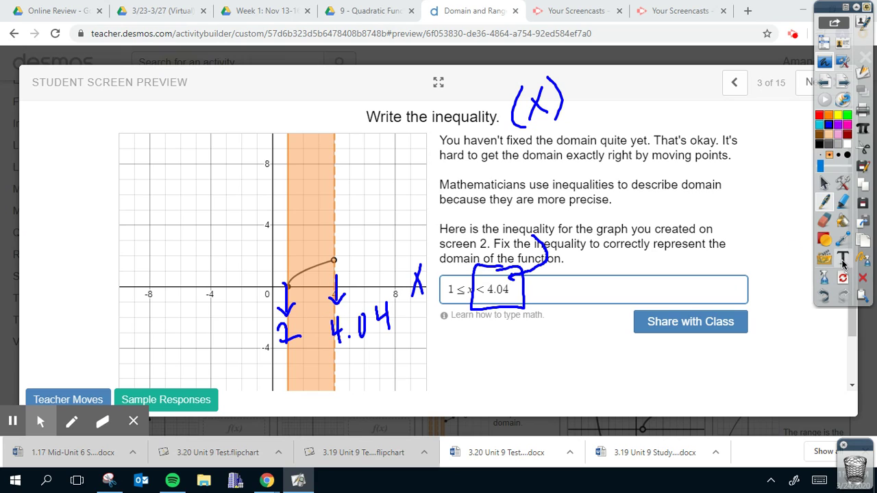
left_click(823, 279)
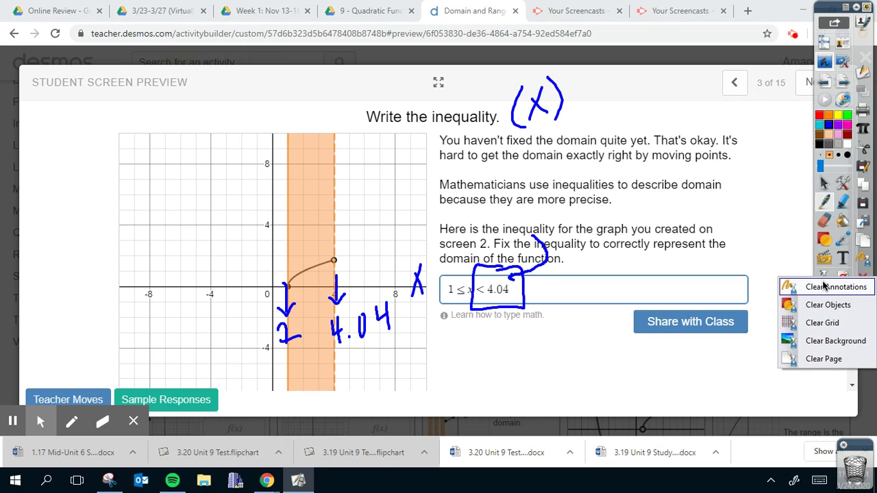
left_click(824, 288)
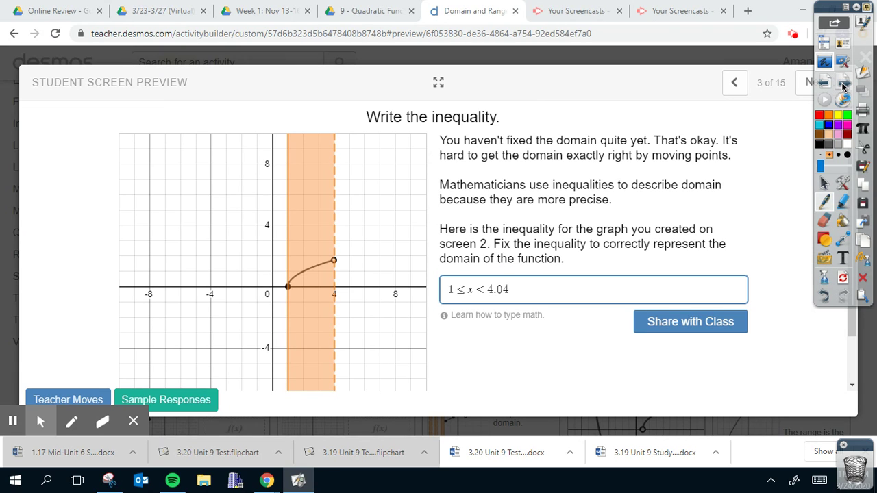
left_click(822, 182)
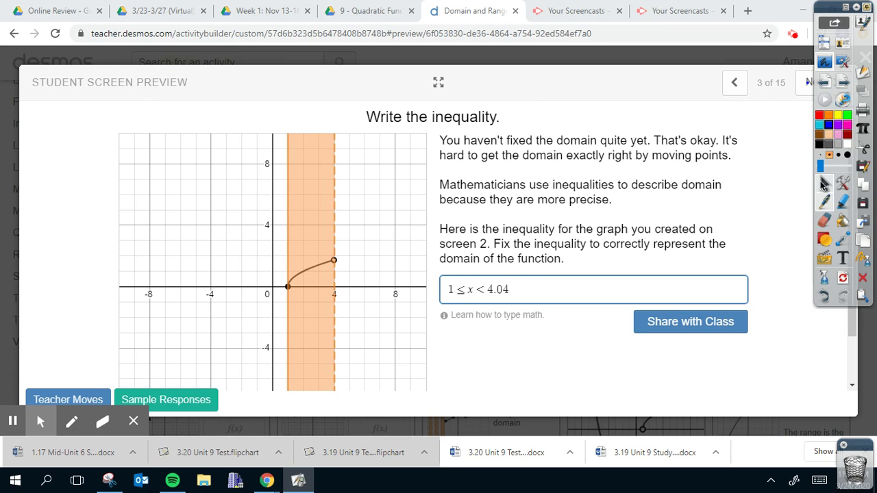
left_click(803, 84)
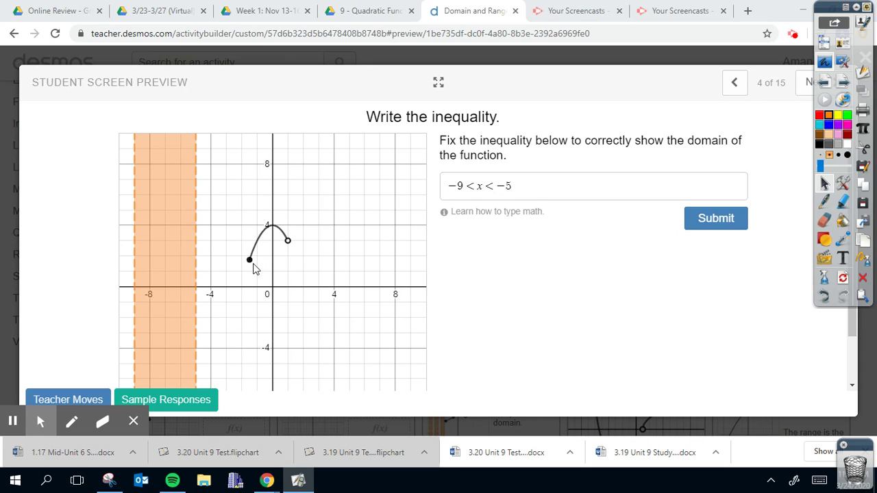
Ink an arrow and −1.5 at the closed endpoint, then change the lower bound to −1.5.
left_click(824, 201)
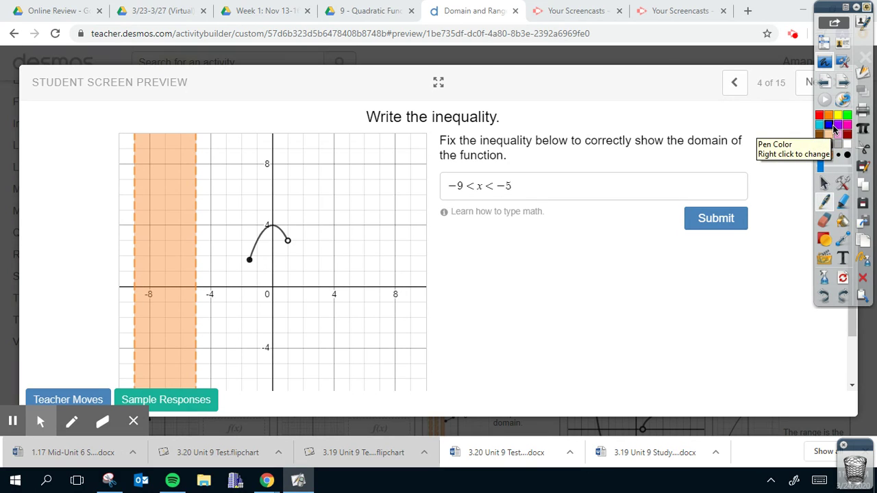
mouse_move(248, 259)
left_mouse_down()
mouse_move(247, 298)
mouse_move(235, 289)
left_mouse_up()
left_click_drag(218, 324, 228, 323)
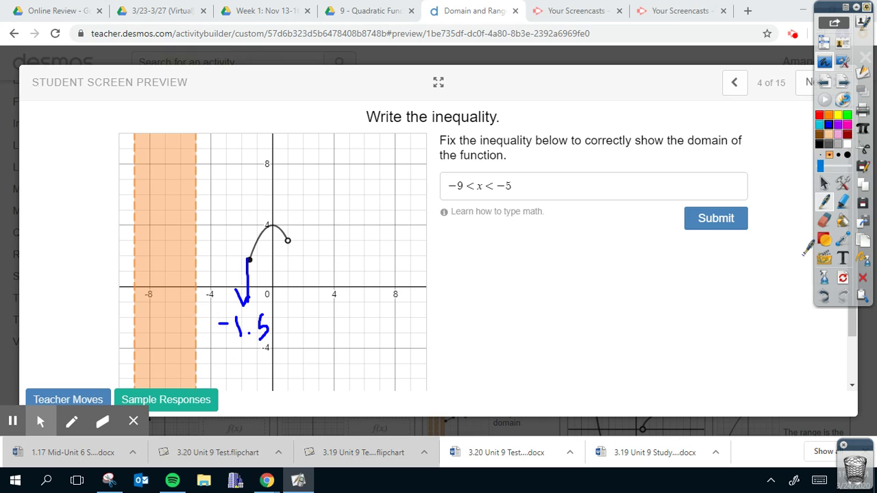
left_click(824, 182)
left_click(464, 185)
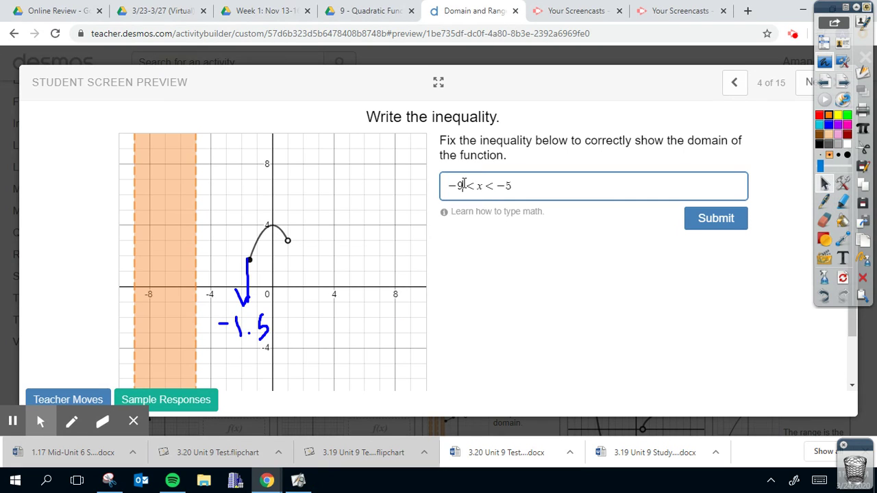
key("BackSpace")
type("1.5")
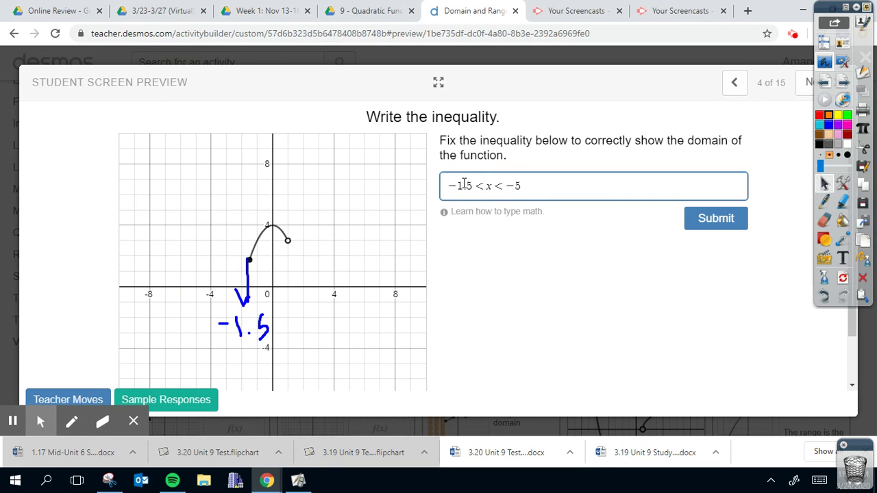
Ink an arrow from the open endpoint to the x-axis and set the upper bound to 1.
left_click(824, 200)
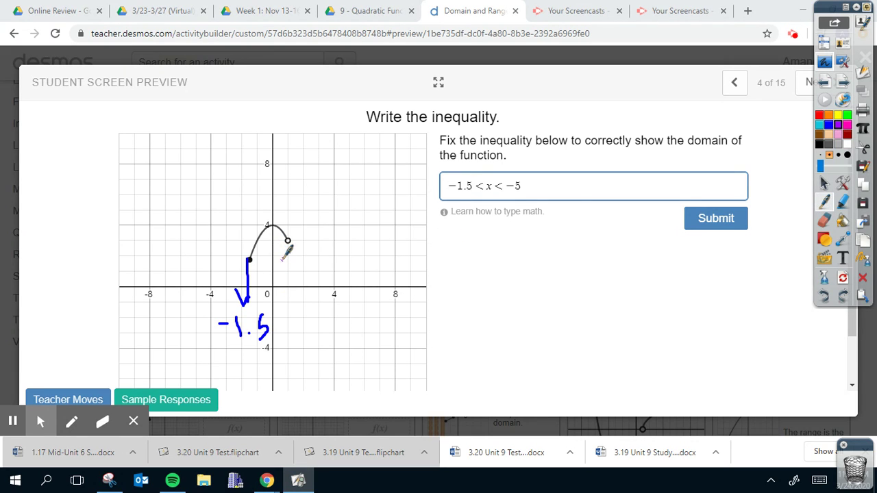
mouse_move(288, 250)
left_mouse_down()
mouse_move(282, 283)
mouse_move(286, 290)
mouse_move(293, 279)
mouse_move(298, 327)
left_mouse_up()
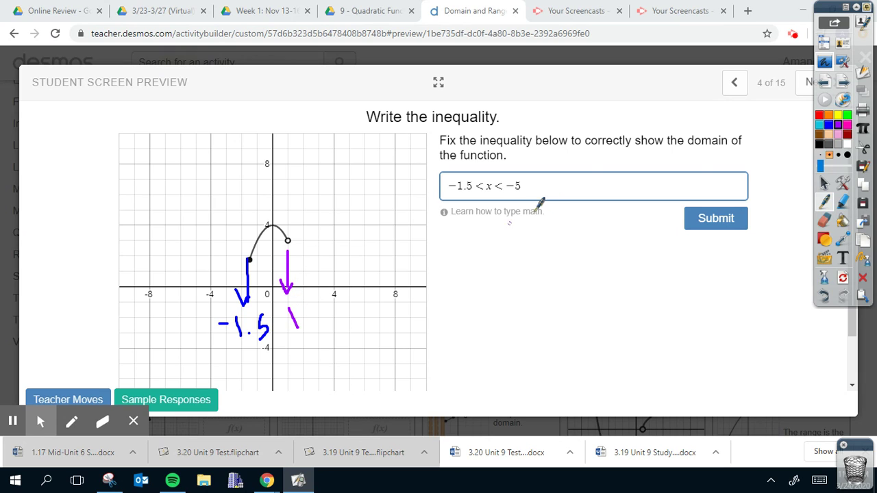
left_click(824, 184)
left_click(525, 186)
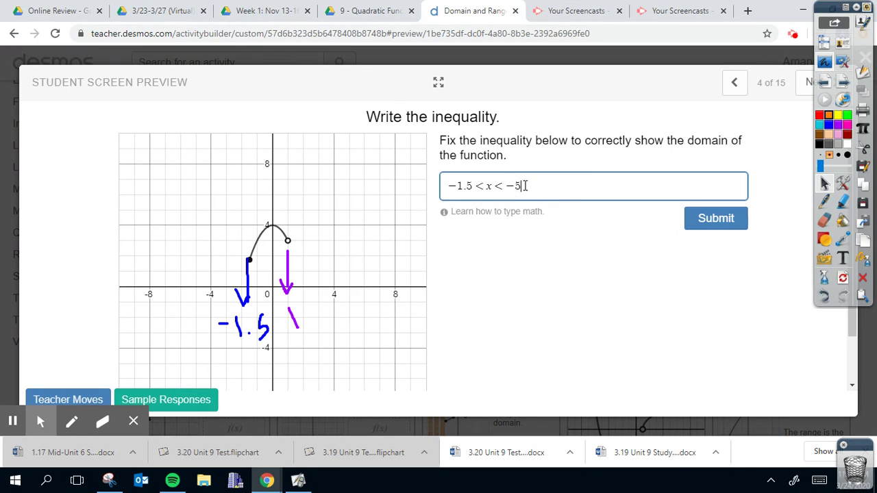
type("1")
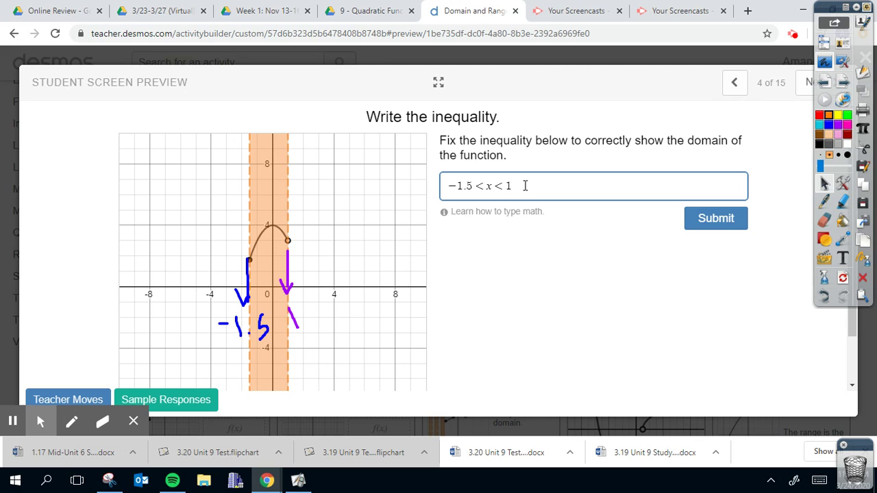
left_click(824, 201)
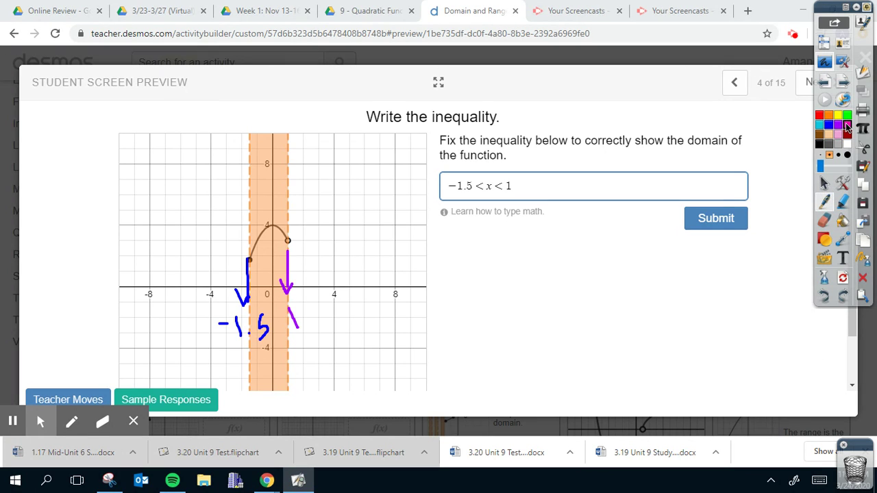
left_click(846, 125)
Circle the open endpoint in magenta, writing 'include' by the closed end and 'exclude' by the open end.
left_click_drag(297, 236, 286, 250)
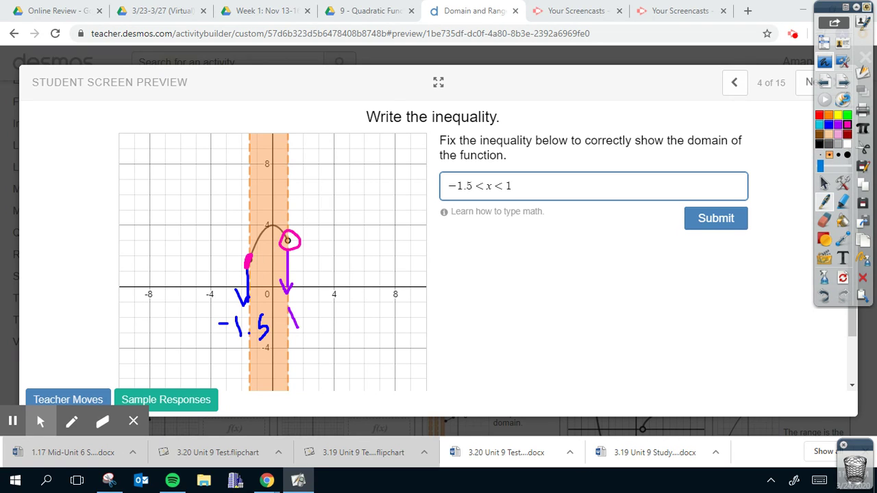
mouse_move(193, 237)
left_mouse_down()
mouse_move(195, 248)
mouse_move(234, 154)
mouse_move(259, 150)
left_mouse_up()
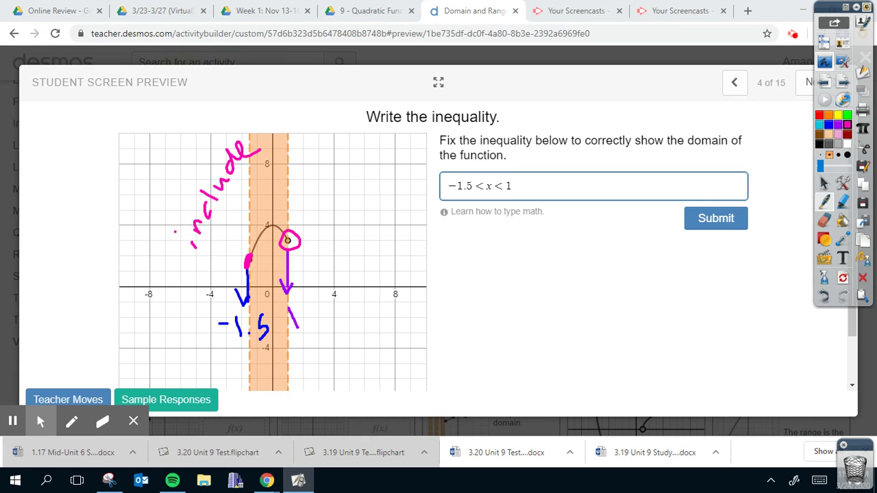
mouse_move(312, 232)
left_mouse_down()
mouse_move(321, 236)
mouse_move(331, 201)
left_mouse_up()
left_click_drag(323, 205, 329, 225)
left_click_drag(341, 195, 333, 209)
mouse_move(337, 198)
left_mouse_down()
mouse_move(349, 174)
mouse_move(365, 174)
left_mouse_up()
mouse_move(358, 164)
left_mouse_down()
mouse_move(365, 145)
mouse_move(383, 145)
mouse_move(404, 148)
left_mouse_up()
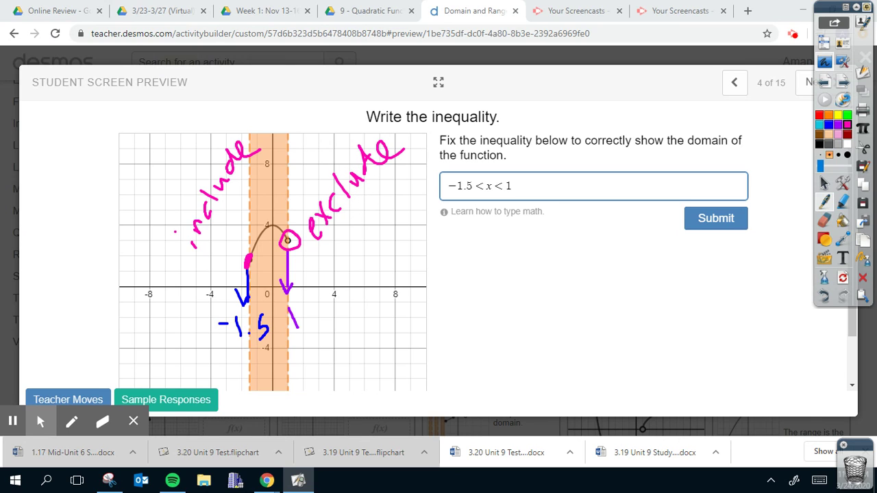
Try typing +, = and − after the 1 in the inequality, erasing each attempt.
left_click(824, 184)
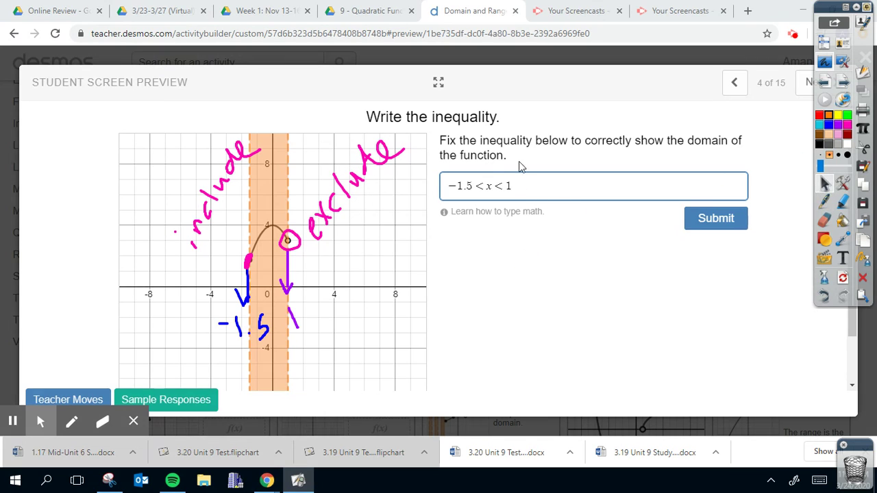
left_click(483, 185)
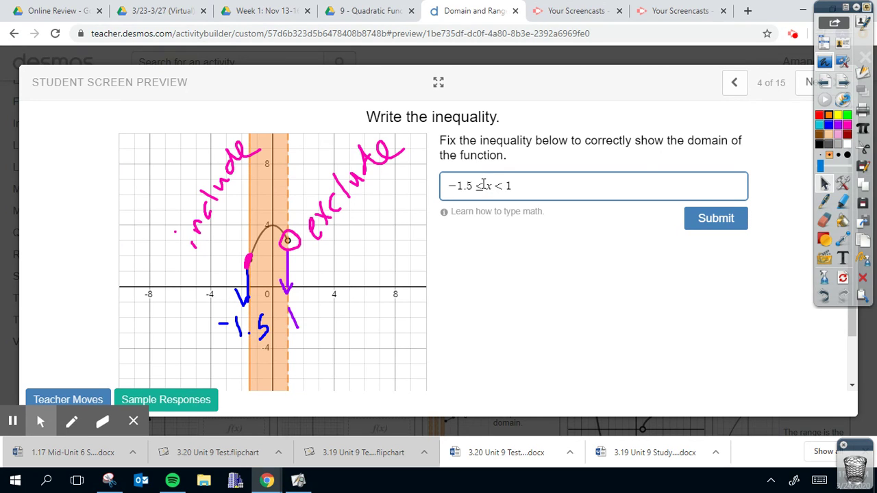
left_click(568, 195)
type("+")
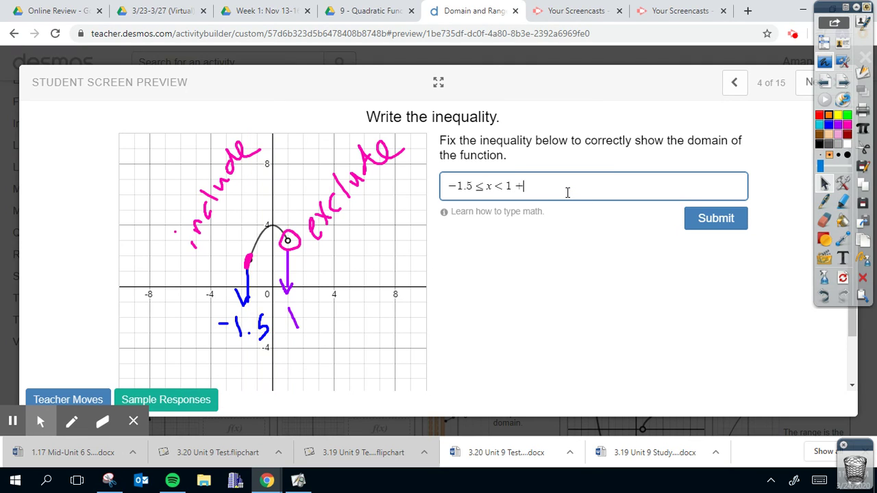
key("BackSpace")
type("+=")
key("BackSpace")
key("BackSpace")
type("-")
key("BackSpace")
type("=")
Remove the extra < so the answer reads −1.5 ≤ x < 1, and submit it.
key("BackSpace")
key("Left")
key("Left")
key("Left")
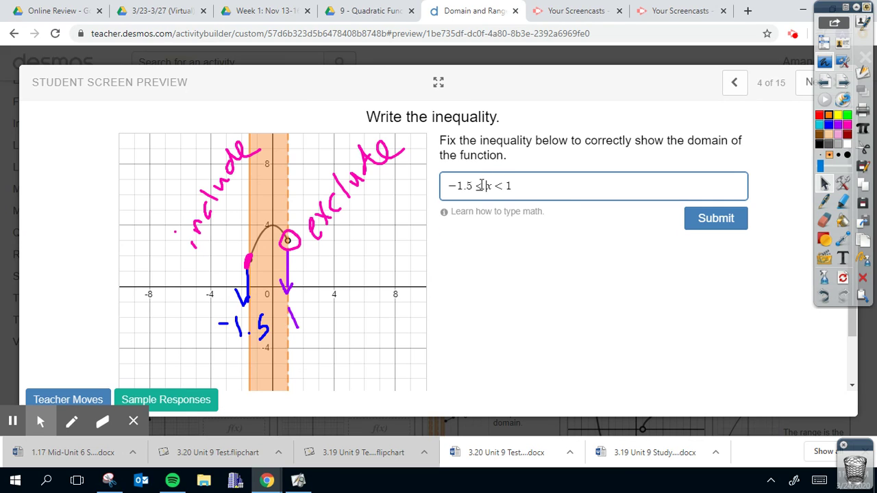
left_click_drag(473, 186, 483, 186)
left_click_drag(505, 186, 498, 189)
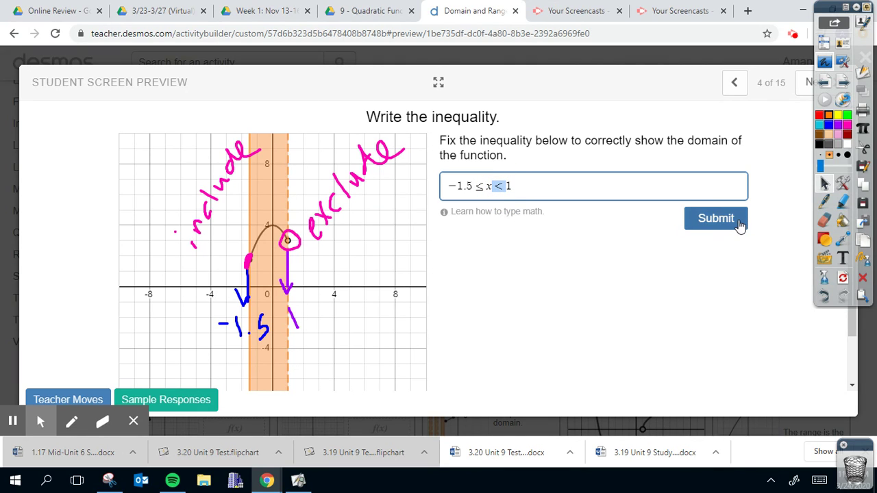
left_click(716, 218)
Move to screen 5 and clear all annotations, briefly revisiting screen 4.
left_click(809, 83)
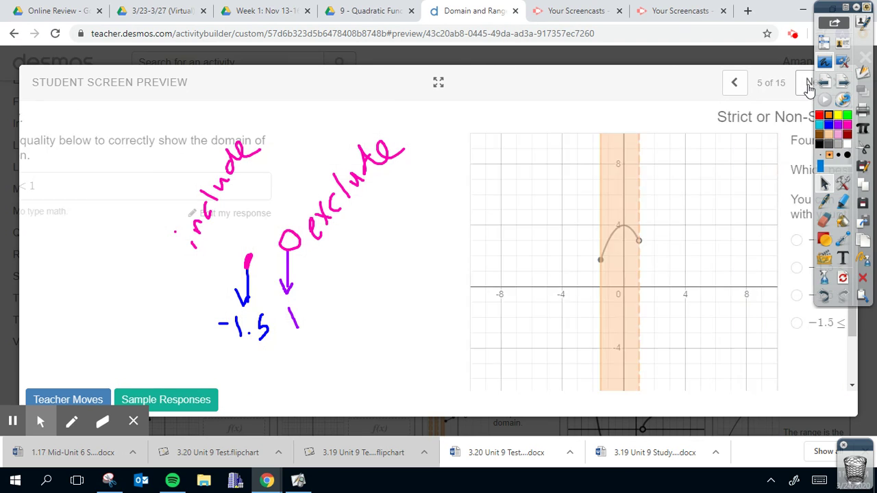
left_click(824, 278)
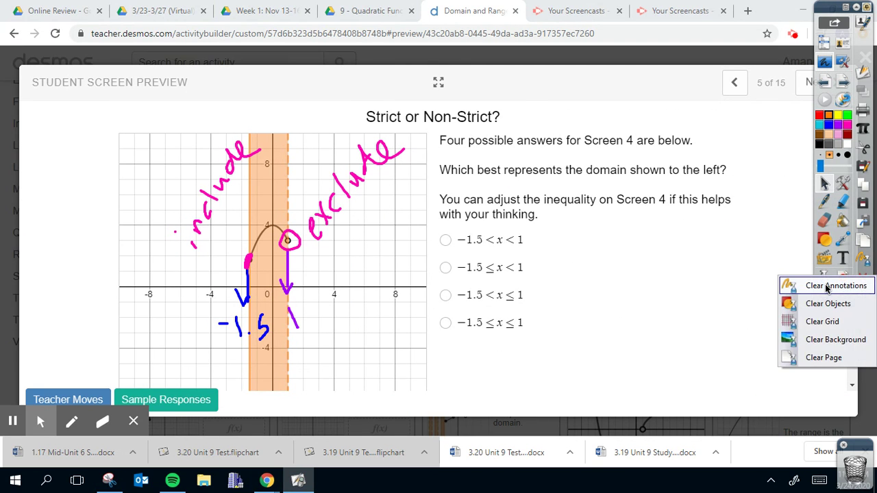
left_click(826, 286)
left_click(736, 83)
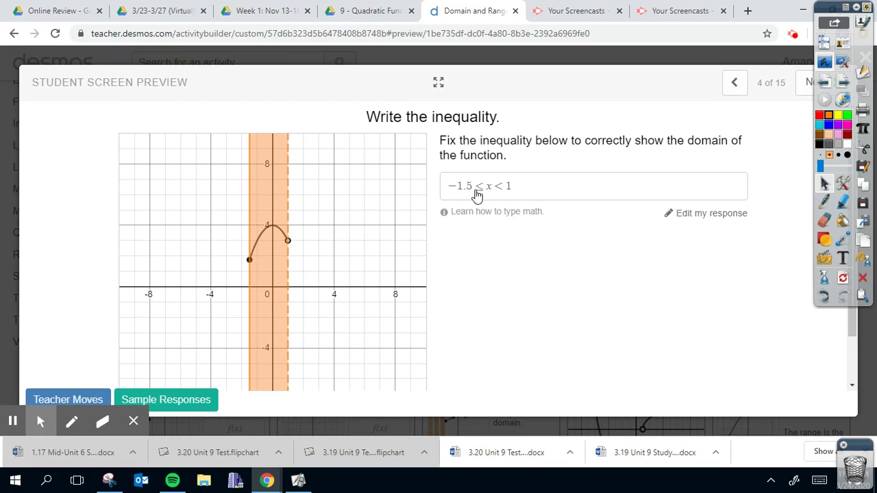
left_click(805, 82)
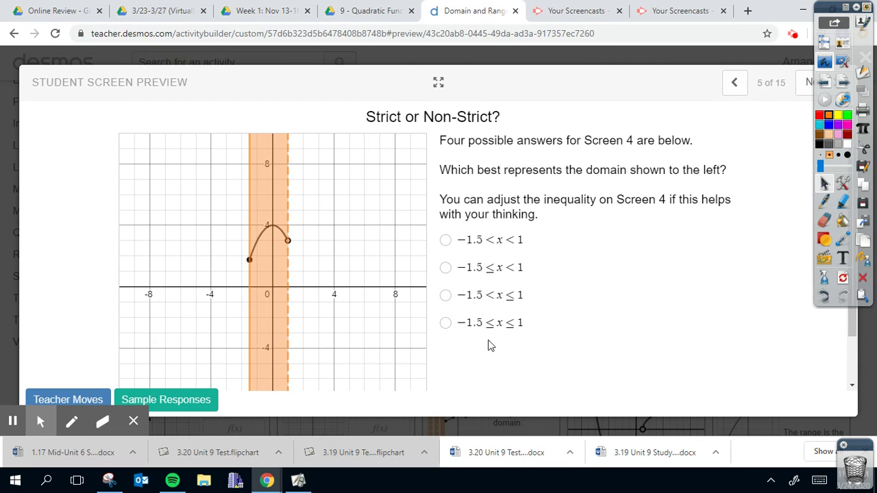
Select −1.5 ≤ x < 1 on Strict or Non-Strict and advance to Domain Challenge #1.
left_click(483, 331)
left_click(446, 267)
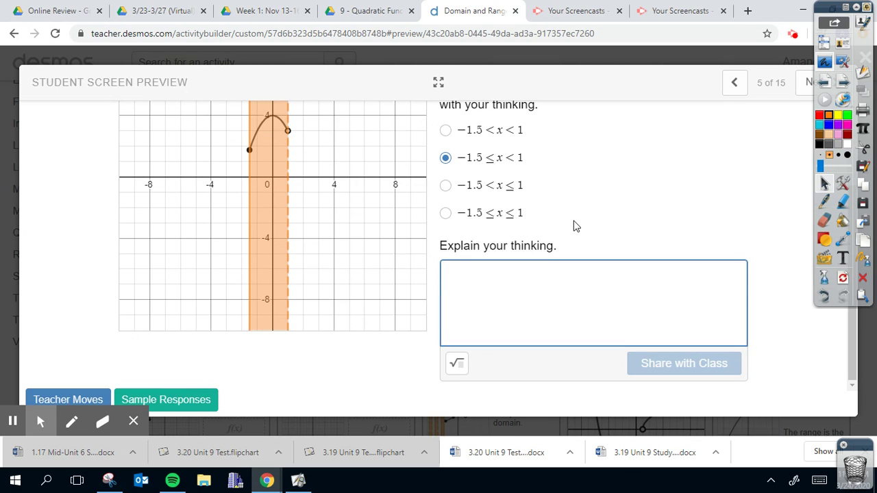
scroll(552, 291, "up", 1)
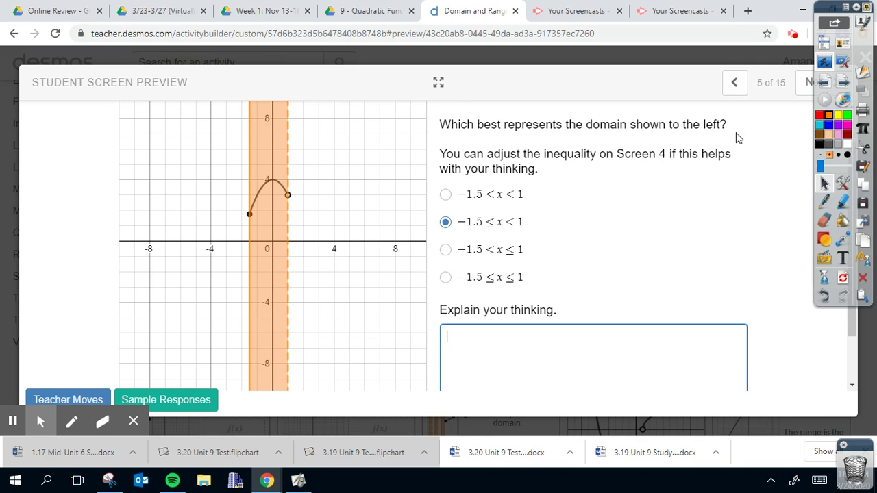
left_click(805, 82)
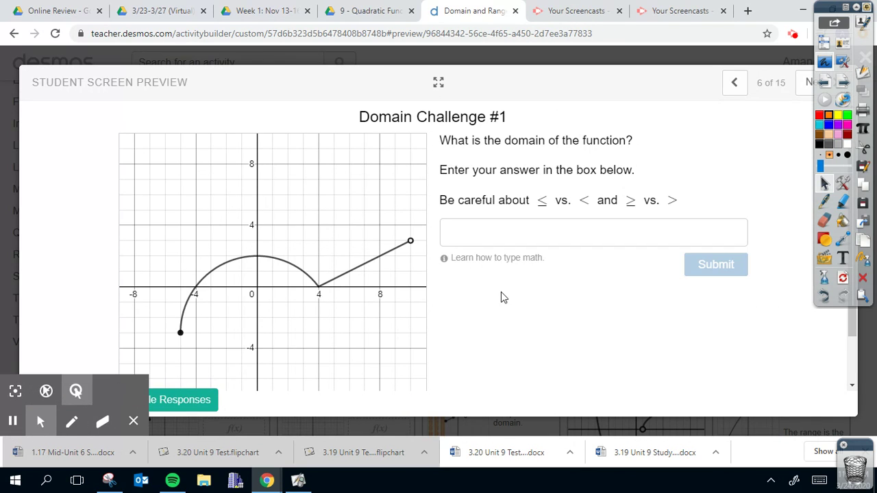
Handwrite (x) by the title, 'Left' and 'Right' by the graph ends, and endpoint values −5 and 10.
left_click(498, 237)
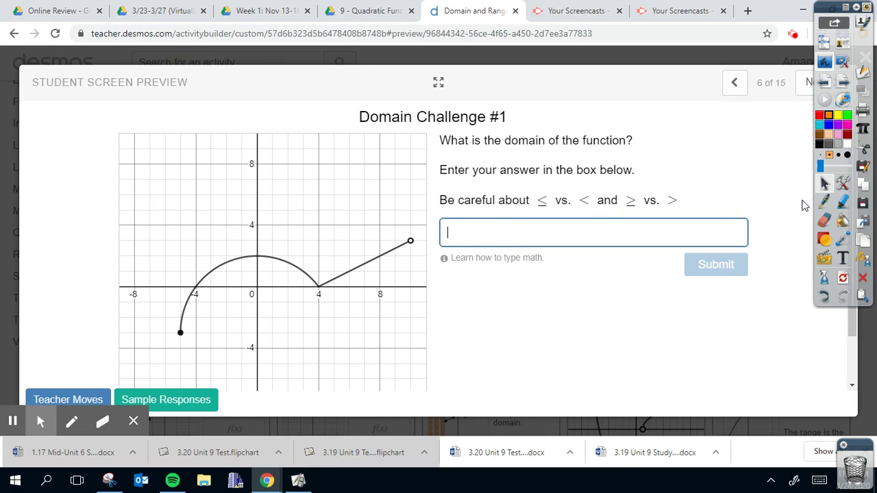
left_click(824, 201)
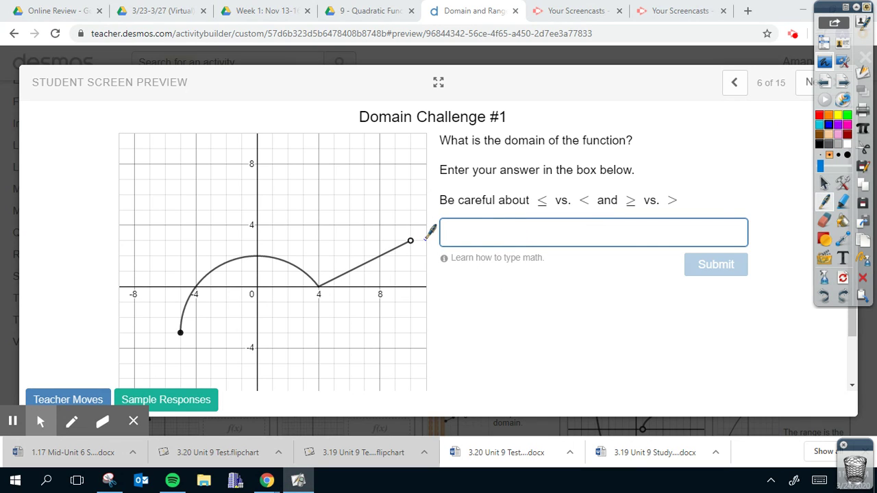
mouse_move(659, 106)
left_mouse_down()
mouse_move(649, 141)
mouse_move(684, 131)
mouse_move(670, 137)
left_mouse_up()
left_click_drag(691, 97, 703, 140)
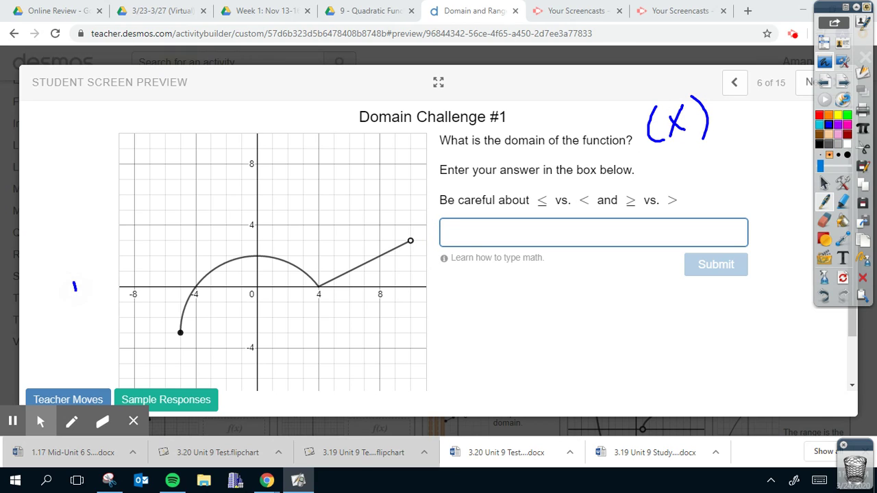
left_click_drag(86, 285, 96, 276)
mouse_move(111, 264)
left_mouse_down()
mouse_move(104, 281)
mouse_move(123, 272)
left_mouse_up()
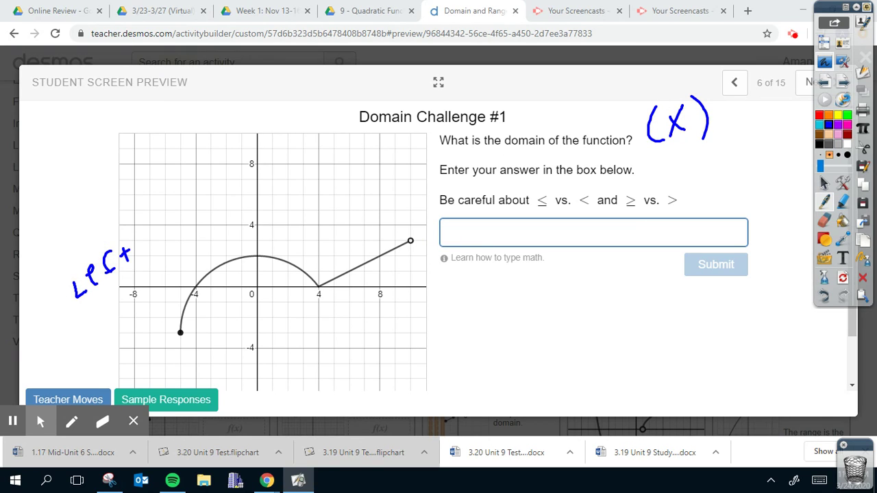
mouse_move(423, 296)
left_mouse_down()
mouse_move(437, 272)
mouse_move(465, 287)
mouse_move(463, 312)
mouse_move(484, 282)
left_mouse_up()
left_click_drag(494, 253, 488, 278)
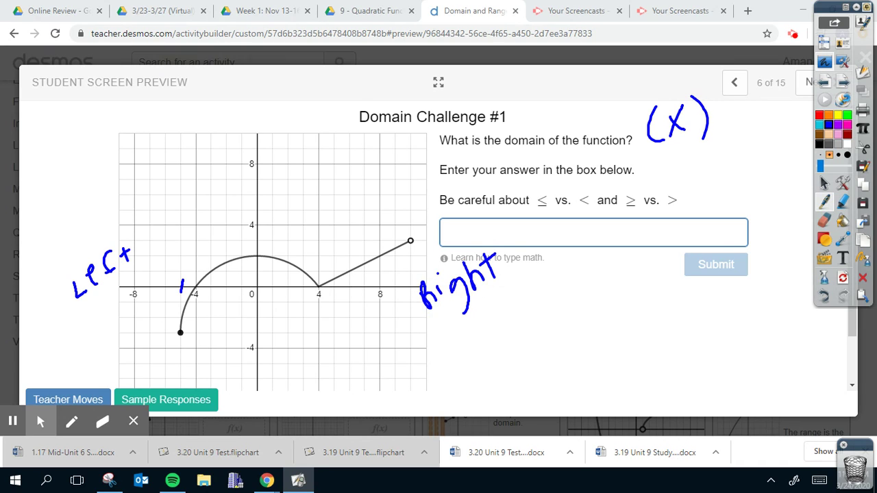
mouse_move(161, 275)
left_mouse_down()
mouse_move(180, 243)
mouse_move(172, 268)
left_mouse_up()
mouse_move(415, 197)
left_mouse_down()
mouse_move(419, 214)
mouse_move(416, 194)
left_mouse_up()
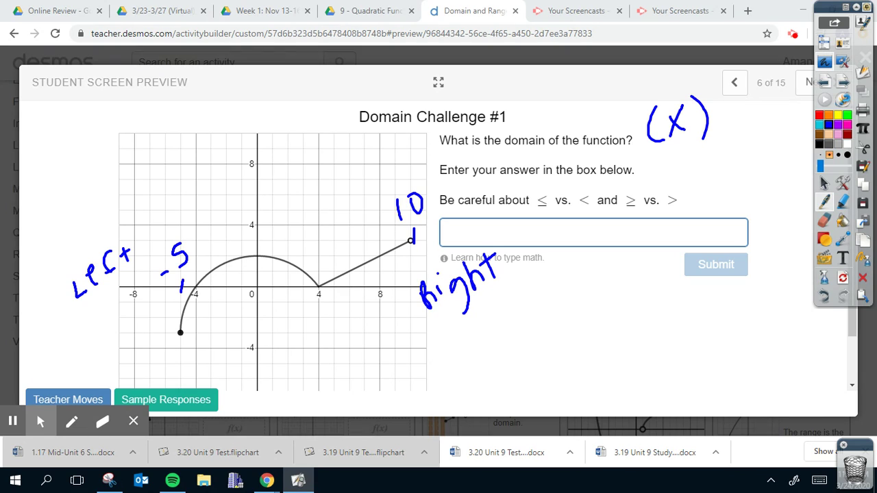
left_click(825, 183)
Type 5 < x < 10 into the domain answer box, fixing the subscript slips.
left_click(550, 240)
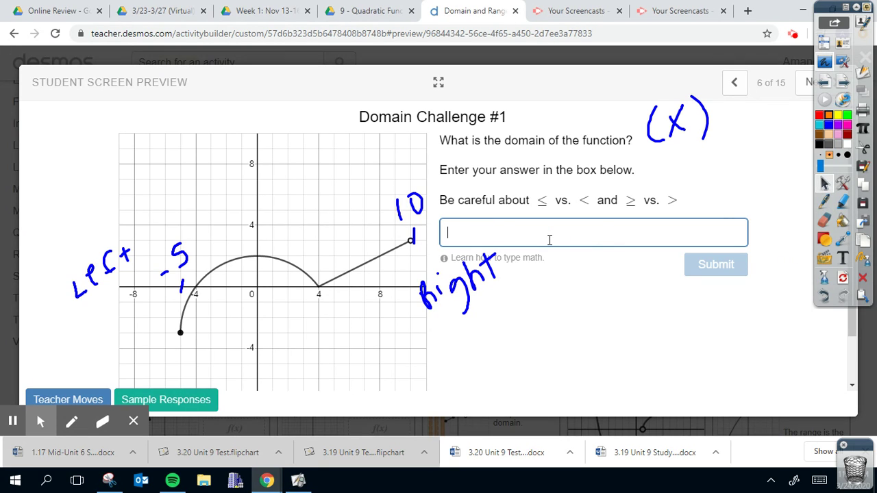
type("5")
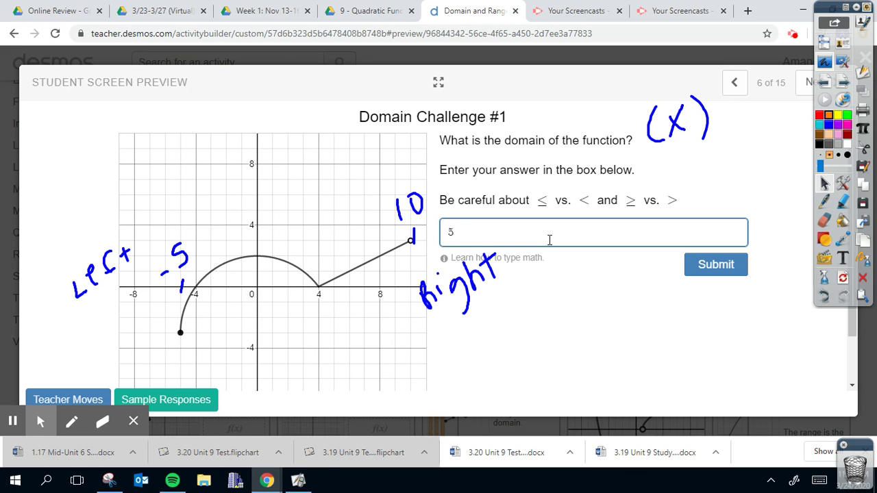
type("x_10")
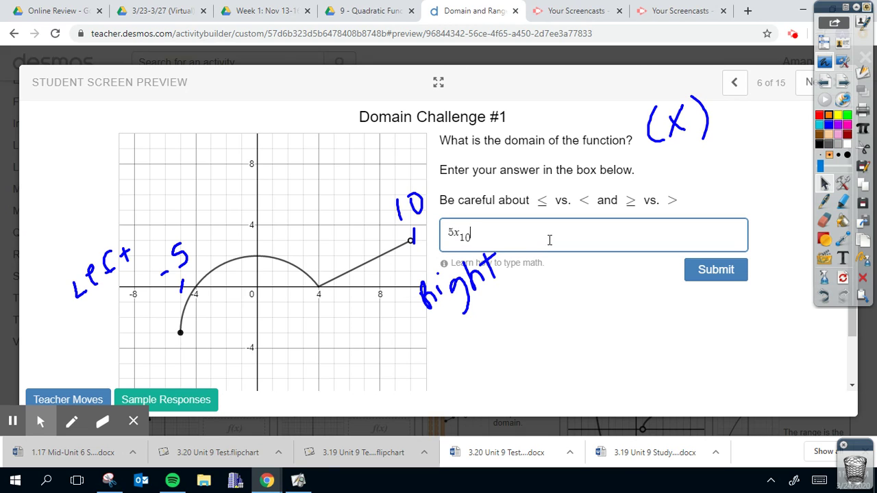
key("BackSpace")
key("BackSpace")
key("BackSpace")
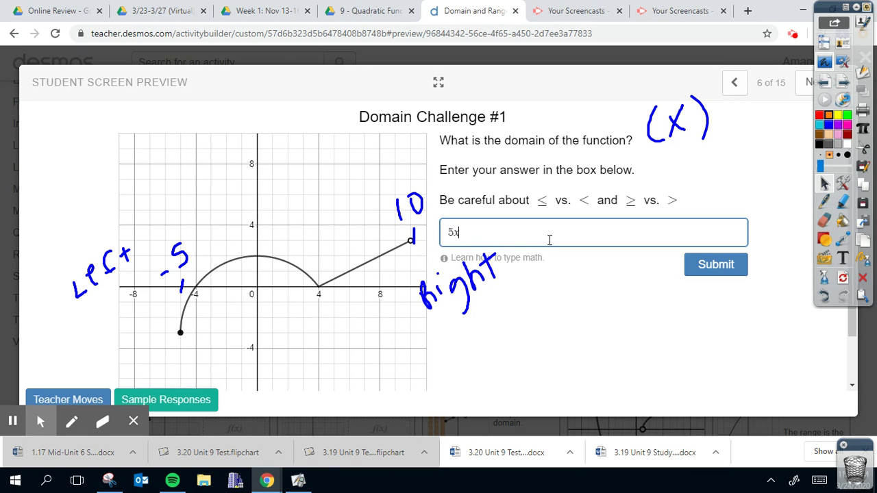
type("_1")
key("BackSpace")
key("BackSpace")
key("BackSpace")
key("BackSpace")
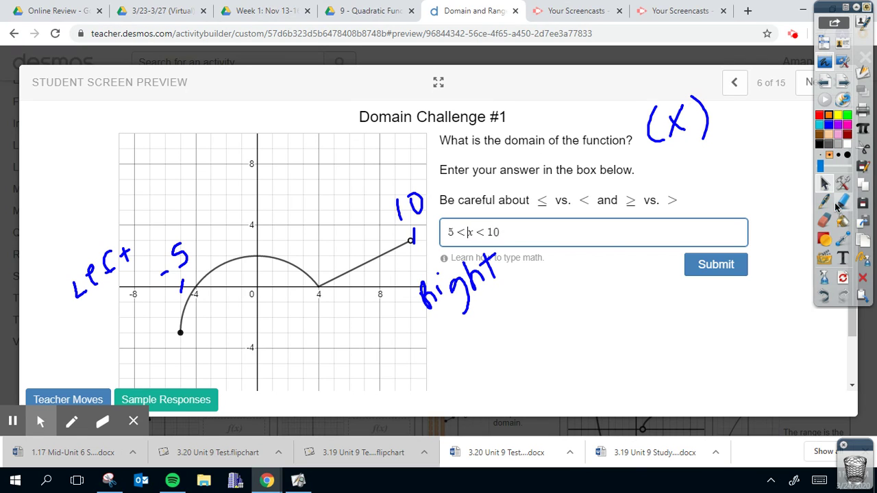
Draw a red vertical line through the left endpoint at −5.
left_click(824, 202)
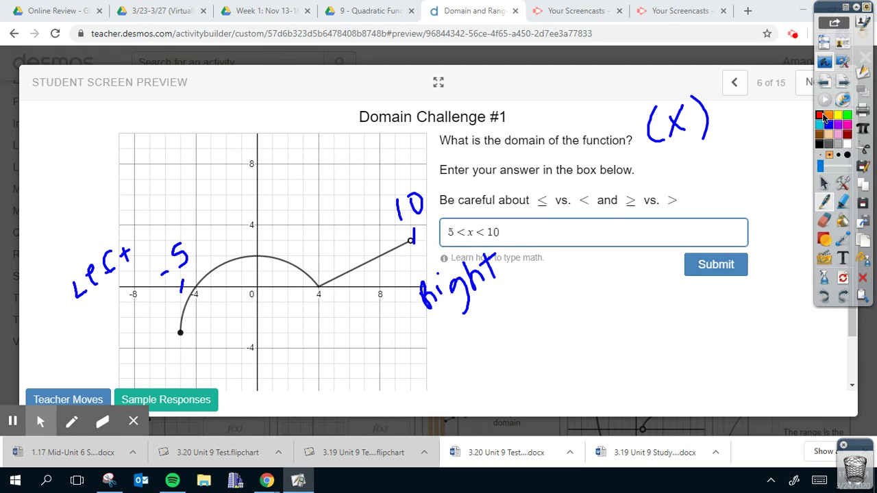
left_click(820, 115)
left_click_drag(185, 124, 182, 395)
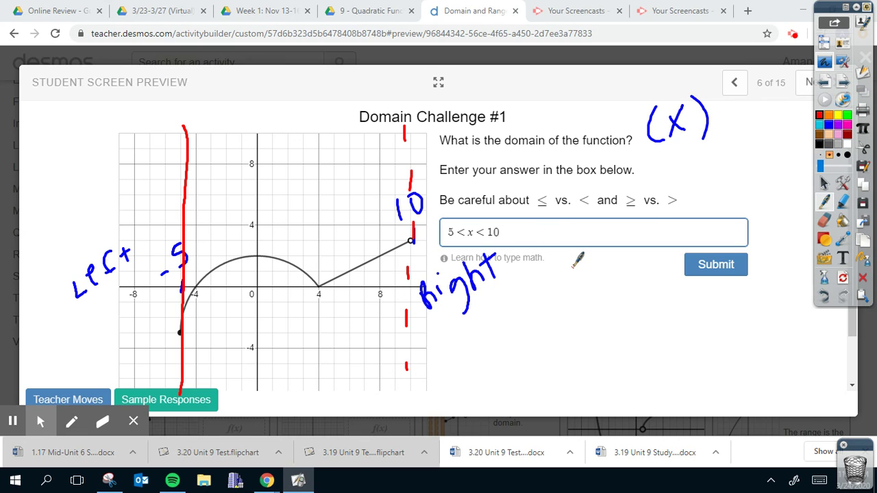
Submit 5 ≤ x < 10, then edit the answer to −5 ≤ x < 10 and resubmit.
left_click(824, 184)
left_click(467, 233)
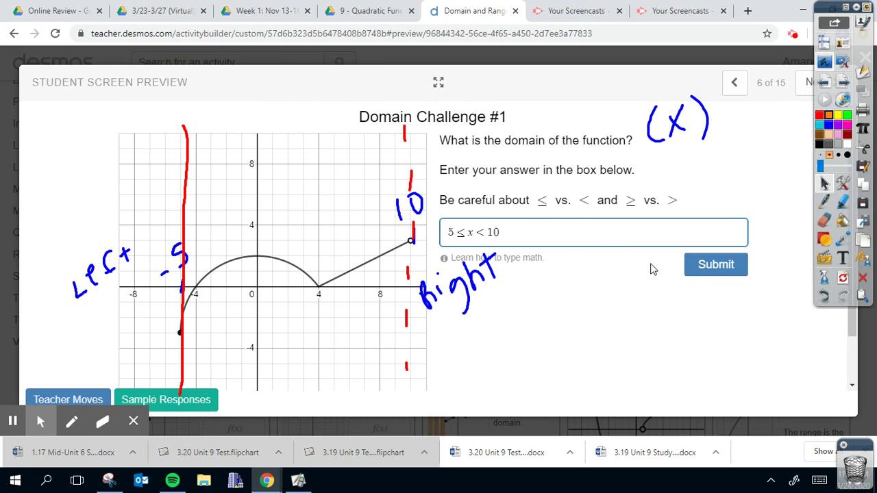
left_click(700, 267)
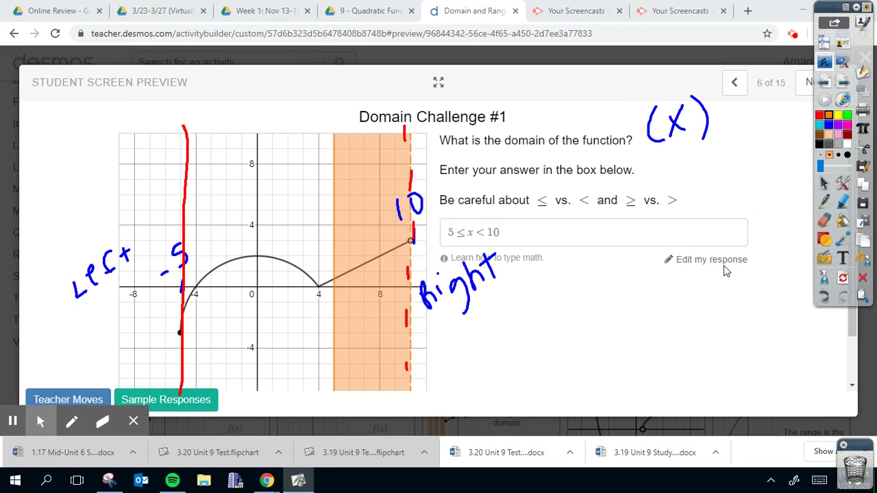
left_click(447, 233)
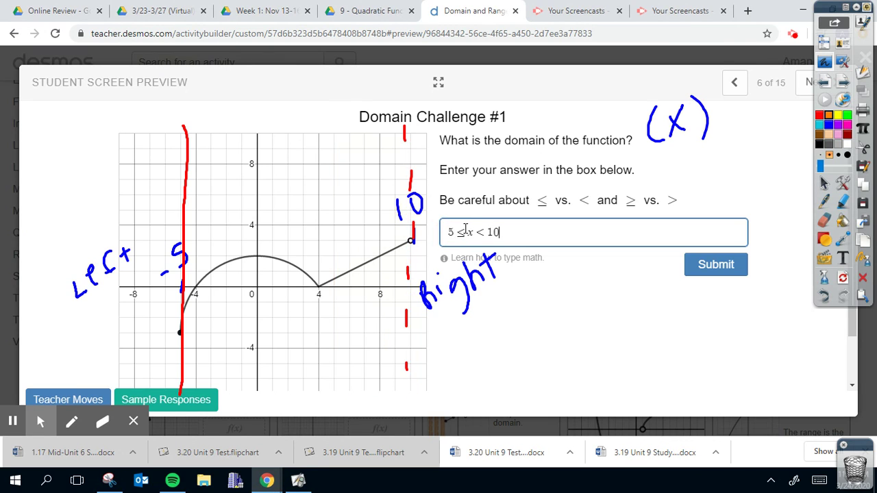
type("-")
left_click(704, 273)
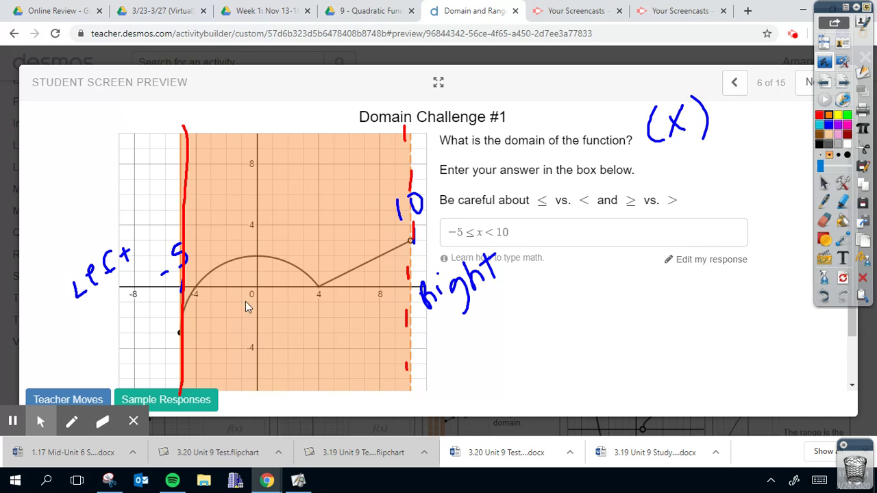
Move to Domain Challenge #2 and clear all existing annotations.
left_click(806, 81)
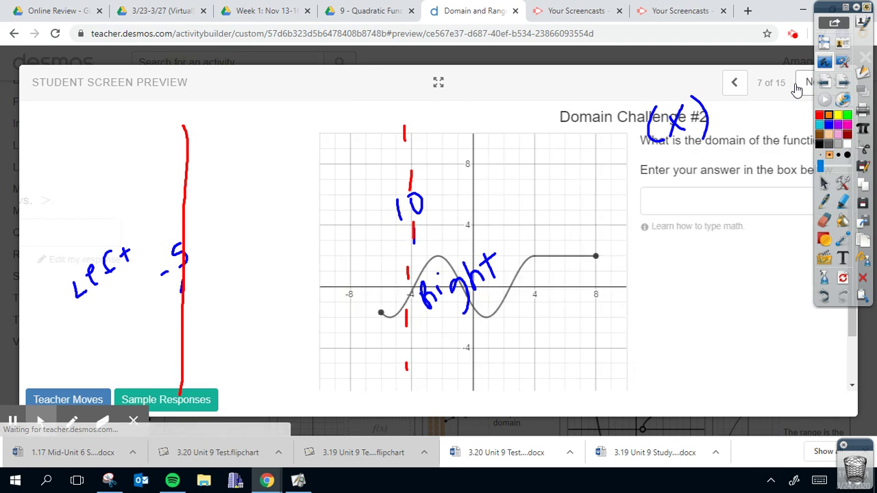
left_click(824, 277)
left_click(825, 290)
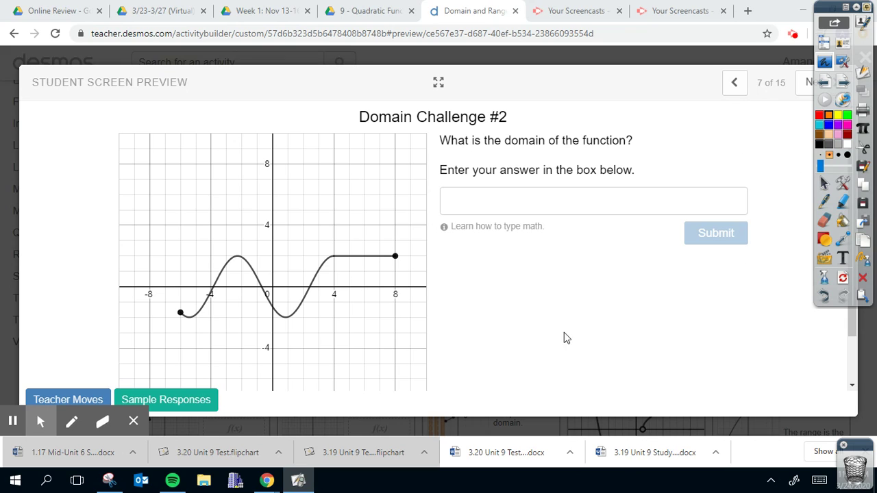
Handwrite -6 and 8 at the graph's endpoints, then start the answer with a minus sign.
mouse_move(39, 419)
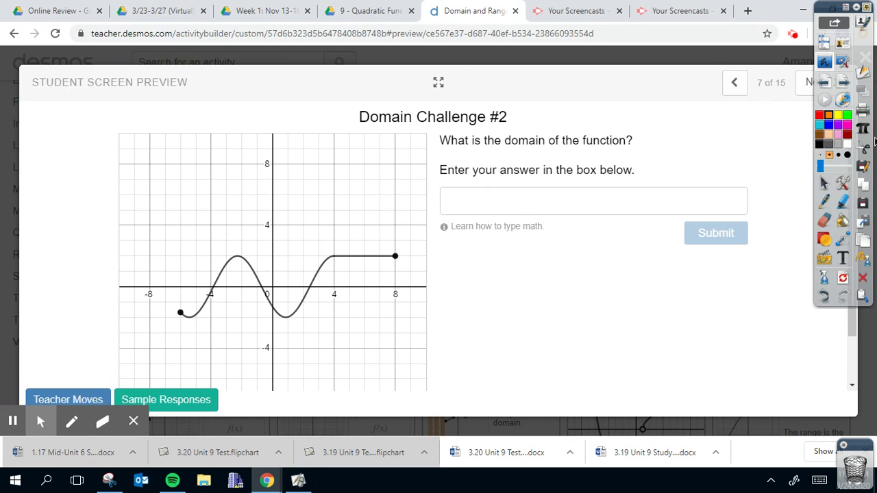
left_click(821, 116)
left_click(824, 201)
left_click_drag(184, 274, 184, 295)
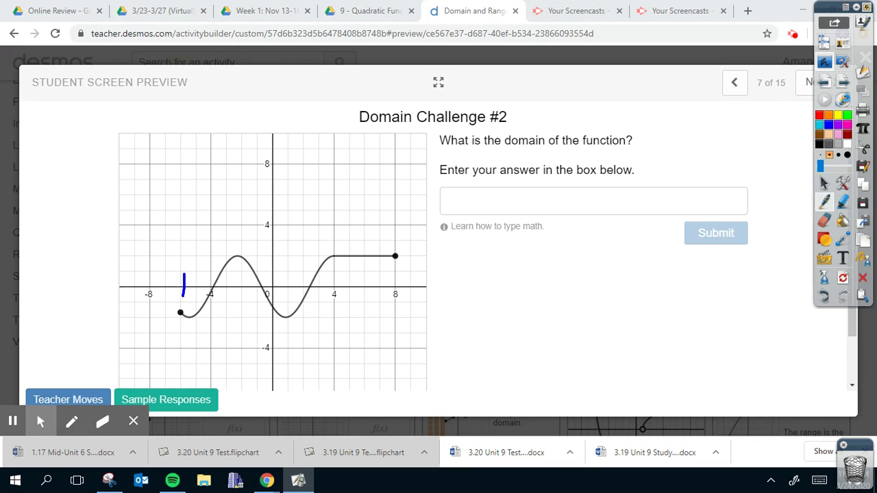
left_click_drag(141, 273, 154, 268)
mouse_move(165, 244)
left_mouse_down()
mouse_move(158, 264)
mouse_move(160, 258)
left_mouse_up()
mouse_move(392, 204)
left_mouse_down()
mouse_move(408, 230)
mouse_move(400, 206)
left_mouse_up()
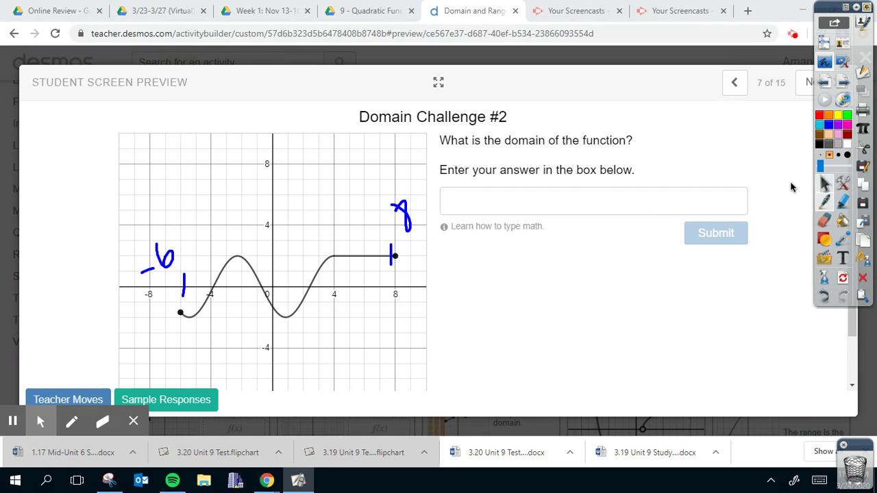
left_click(824, 183)
left_click(590, 198)
type("-6 < x < 8")
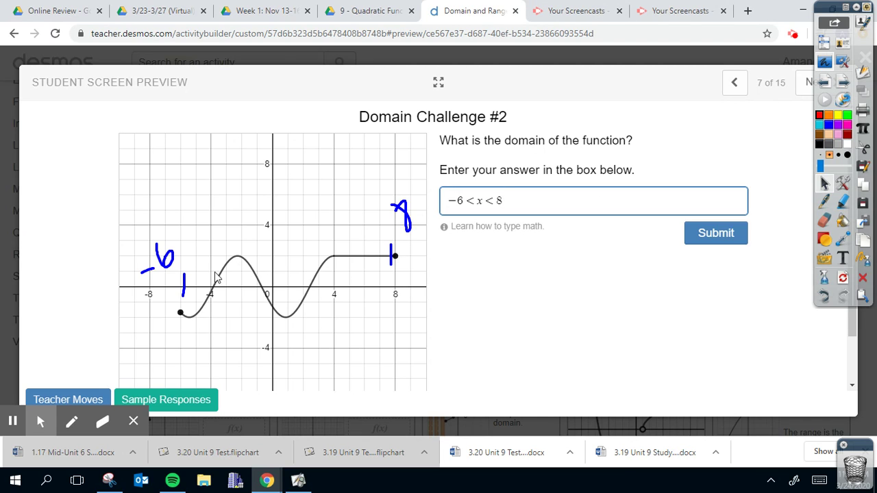
Circle both endpoints in purple and draw vertical lines through them.
left_click(824, 201)
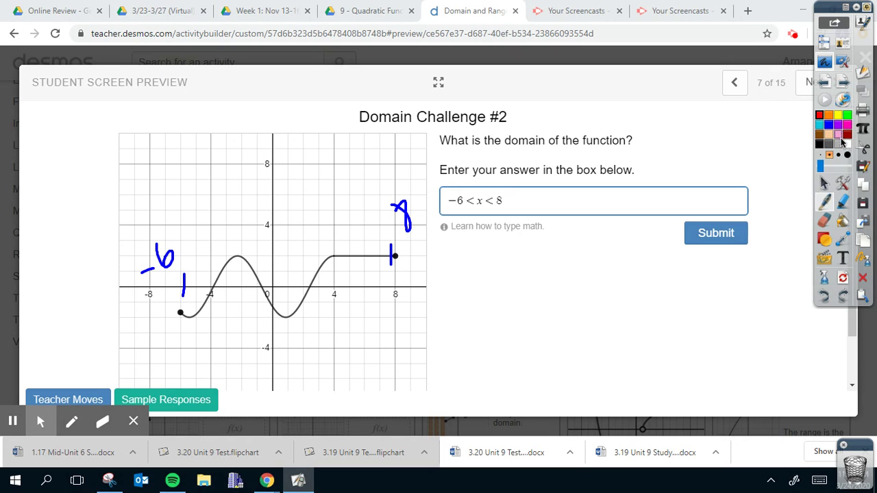
left_click(837, 126)
mouse_move(187, 300)
left_mouse_down()
mouse_move(185, 319)
mouse_move(190, 302)
left_mouse_up()
left_click_drag(400, 247, 390, 263)
left_click_drag(185, 114, 185, 378)
left_click_drag(394, 116, 401, 392)
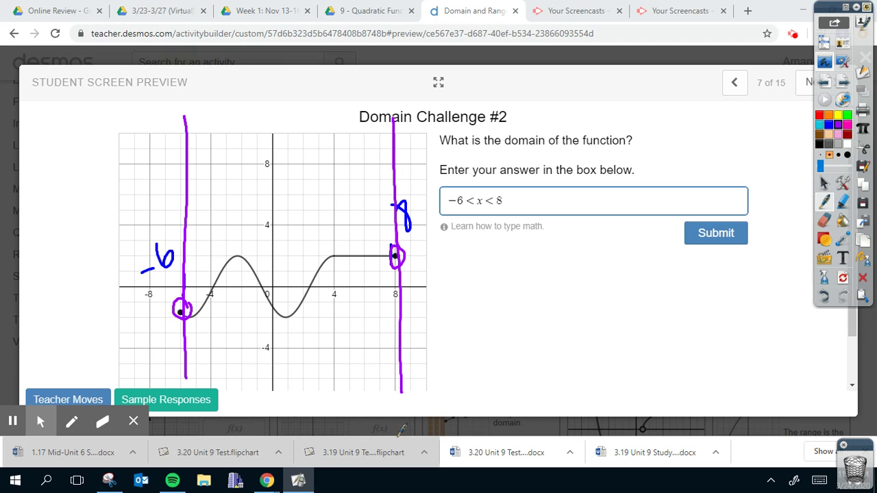
Submit −6 ≤ x ≤ 8 as the domain answer.
left_click(824, 183)
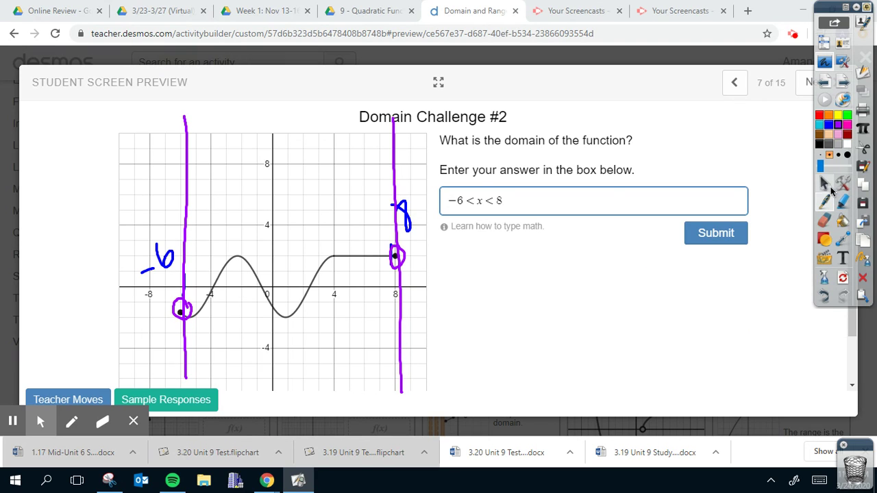
left_click(473, 200)
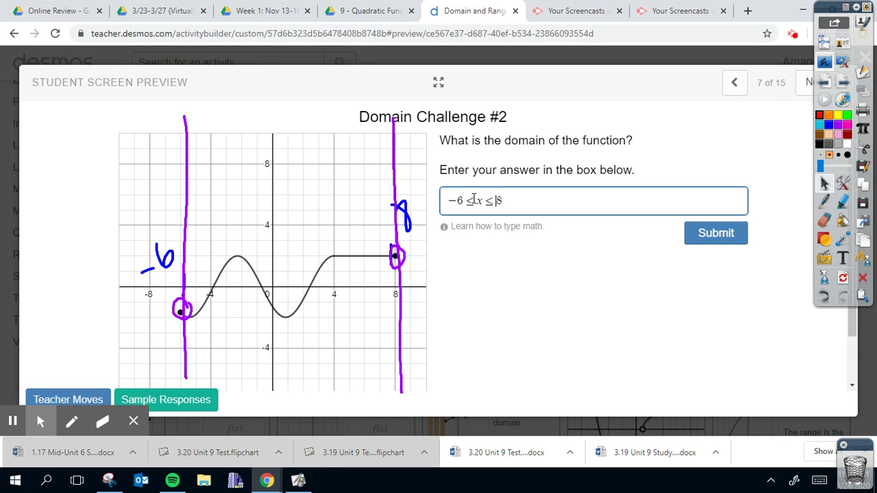
left_click(728, 237)
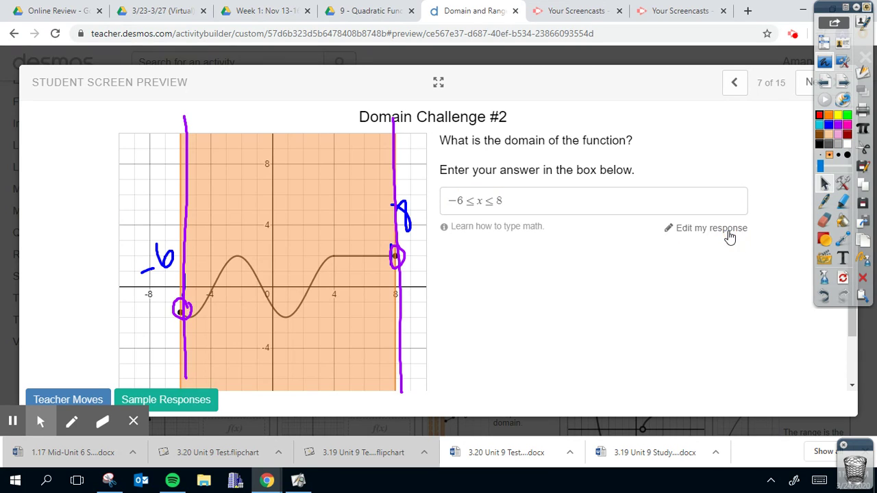
Erase the purple ink, then step past Domain Challenges #3, #4 and Exploring Range to Range Challenge #1.
left_click(824, 278)
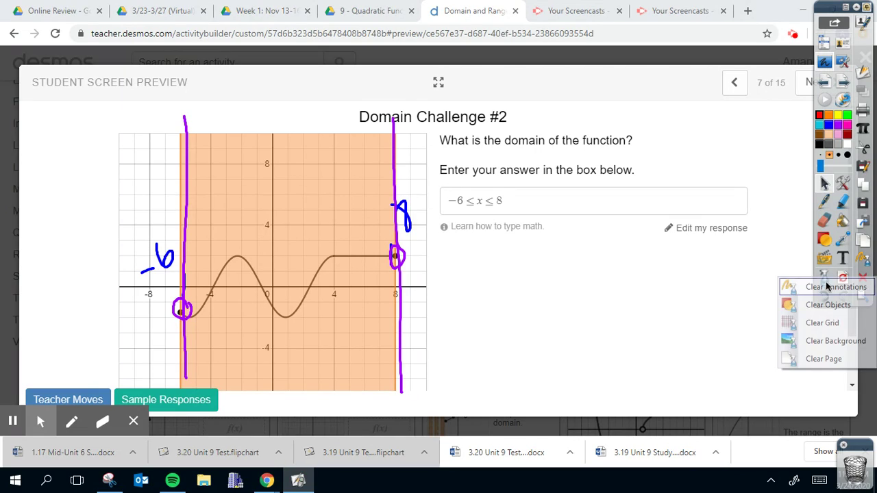
left_click(812, 288)
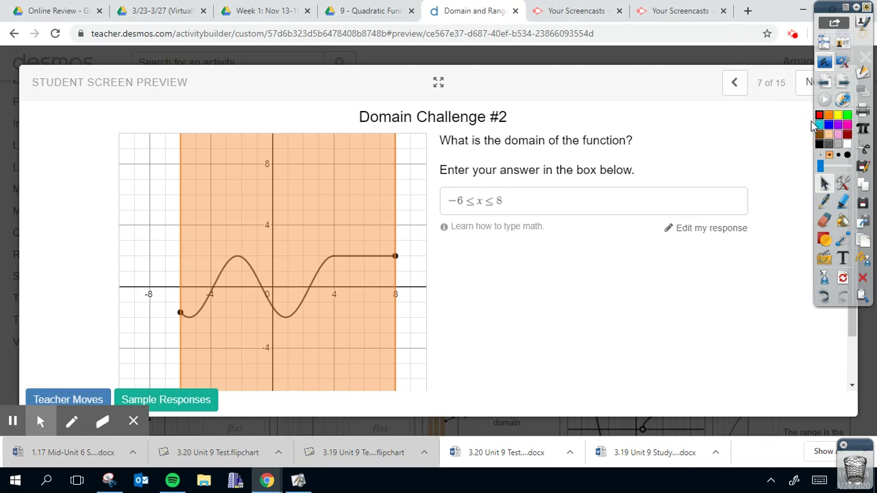
left_click(808, 84)
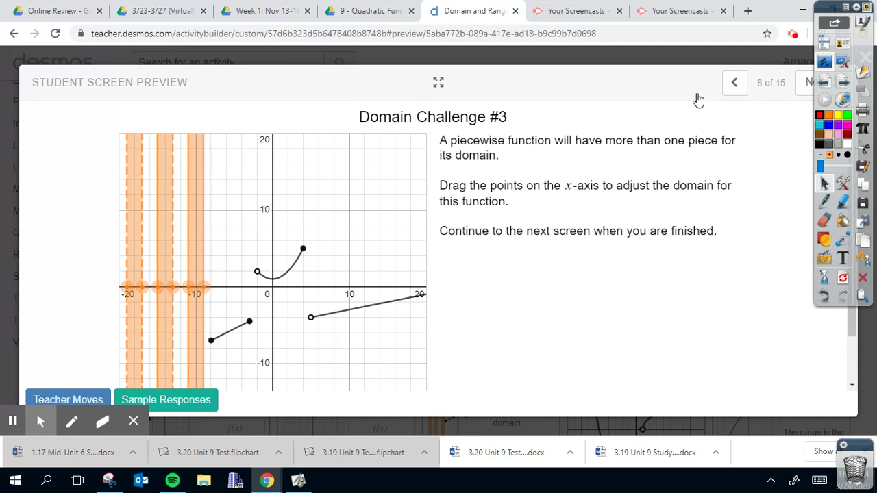
left_click(808, 85)
left_click(808, 88)
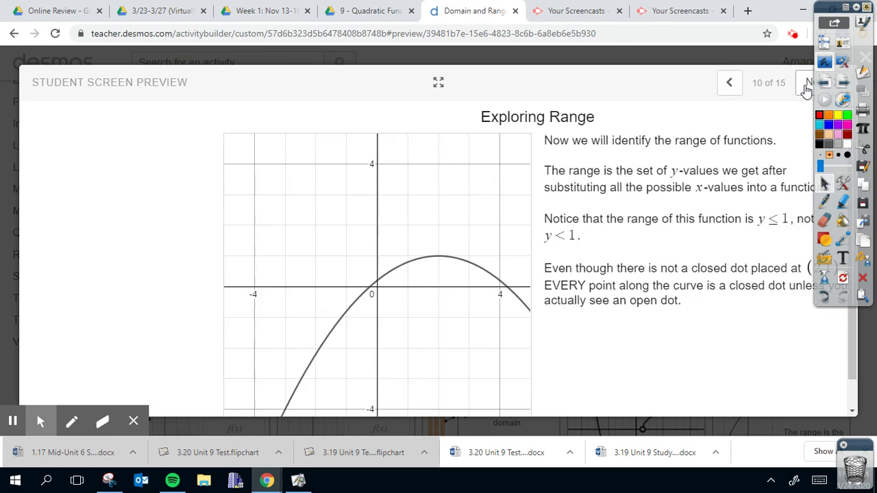
left_click(807, 86)
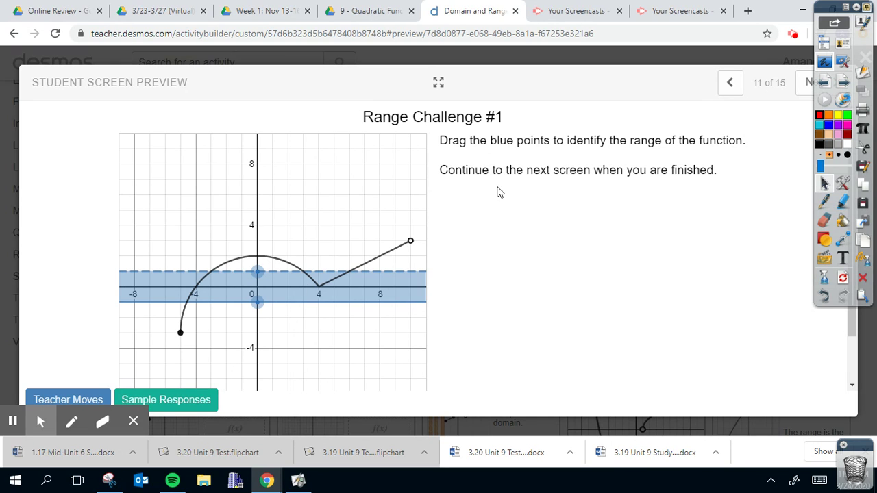
Handwrite (y) in purple beside the title, undoing stray marks near the graph.
left_click(842, 154)
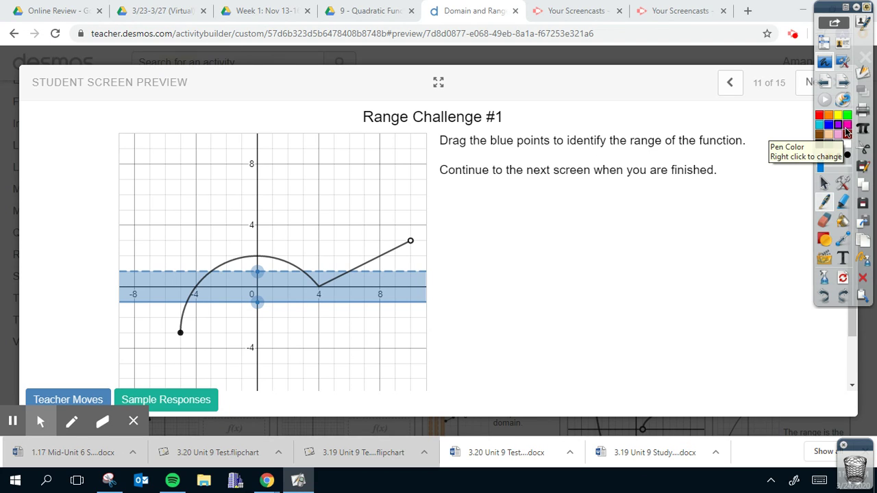
mouse_move(512, 74)
left_mouse_down()
mouse_move(528, 116)
mouse_move(539, 101)
left_mouse_up()
left_click_drag(541, 92, 540, 148)
left_click_drag(543, 72, 569, 130)
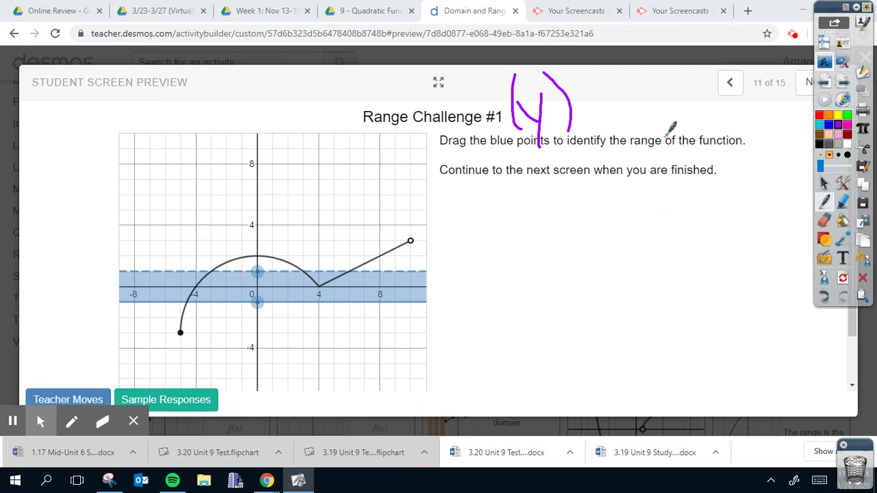
left_click_drag(74, 260, 109, 274)
mouse_move(429, 241)
left_mouse_down()
mouse_move(426, 273)
mouse_move(448, 270)
left_mouse_up()
left_click(824, 296)
left_click(824, 296)
left_click(824, 296)
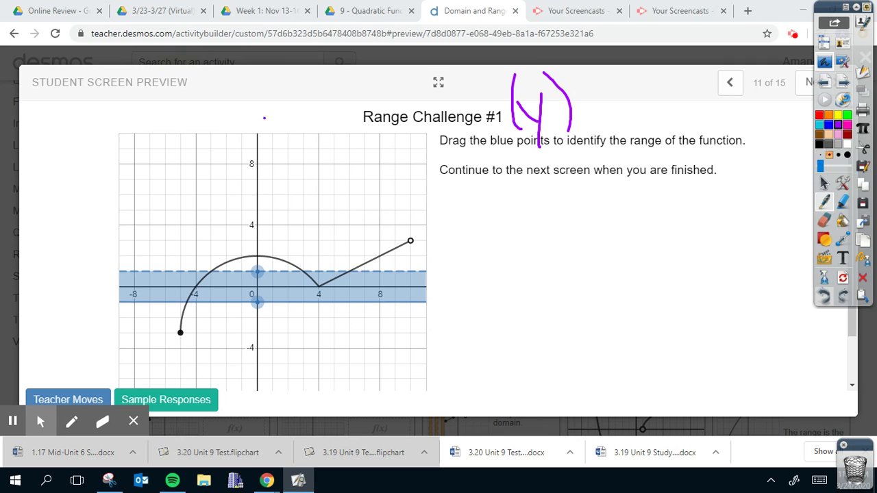
Write 'Up' above the graph and 'Down' below it, undoing a mistaken letter.
mouse_move(264, 117)
left_mouse_down()
mouse_move(291, 117)
mouse_move(304, 136)
left_mouse_up()
mouse_move(277, 393)
left_mouse_down()
mouse_move(294, 382)
mouse_move(282, 415)
left_mouse_up()
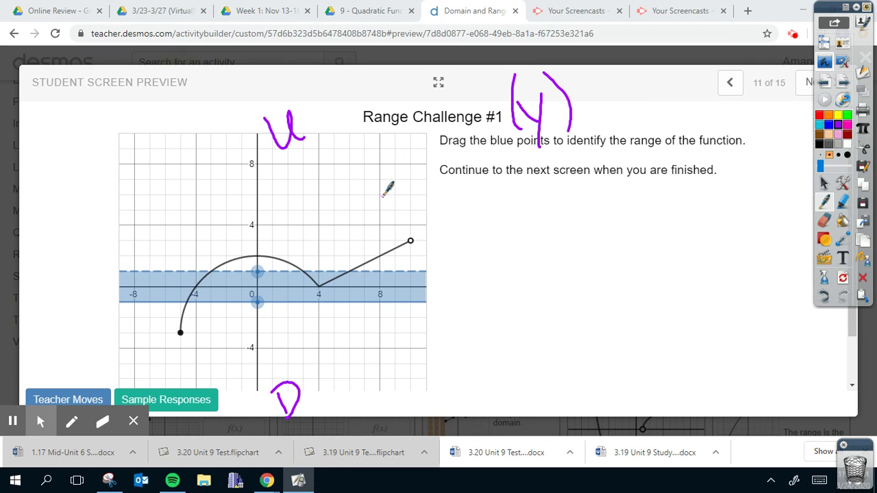
left_click_drag(300, 118, 302, 136)
mouse_move(320, 387)
left_mouse_down()
mouse_move(298, 392)
mouse_move(325, 400)
mouse_move(339, 376)
left_mouse_up()
left_click(823, 295)
mouse_move(347, 390)
left_mouse_down()
mouse_move(358, 369)
mouse_move(374, 391)
left_mouse_up()
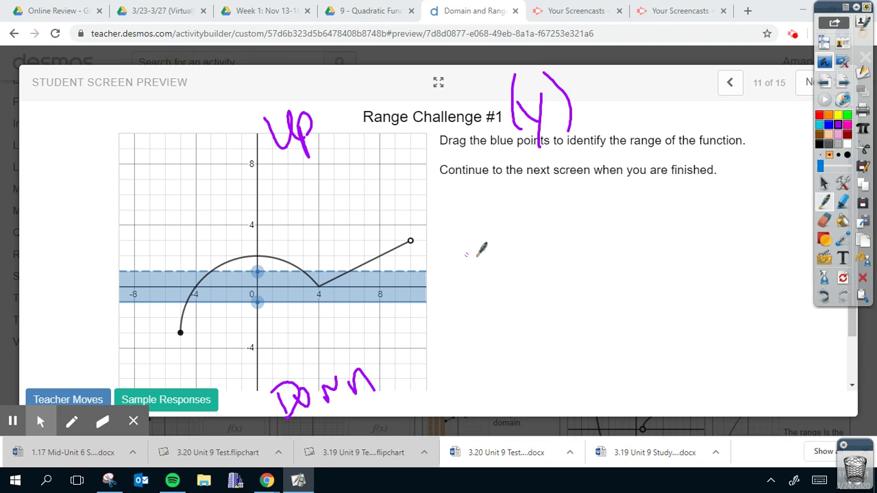
left_click(824, 183)
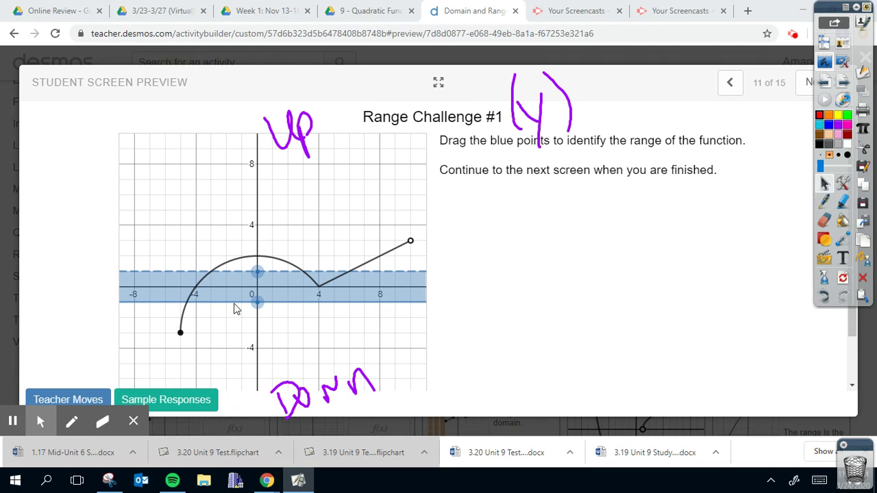
Stretch the shaded range band from y = -3 up to y = 3.
left_click_drag(257, 303, 271, 332)
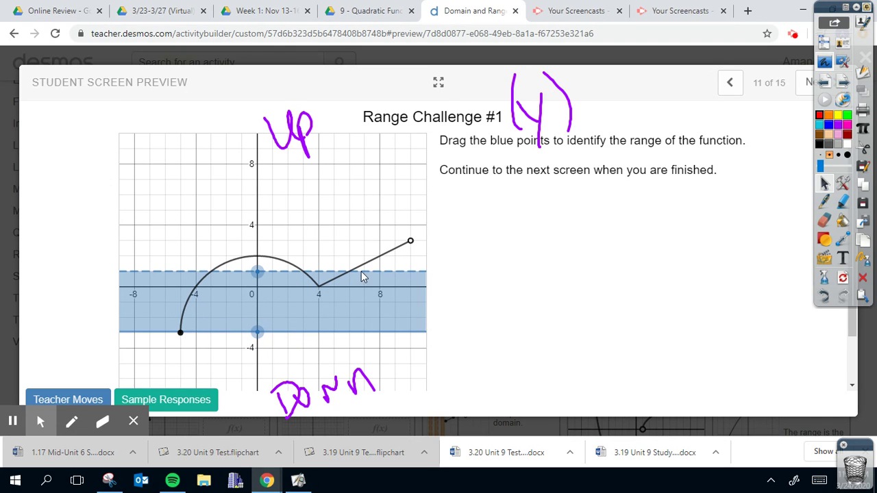
left_click_drag(260, 275, 260, 270)
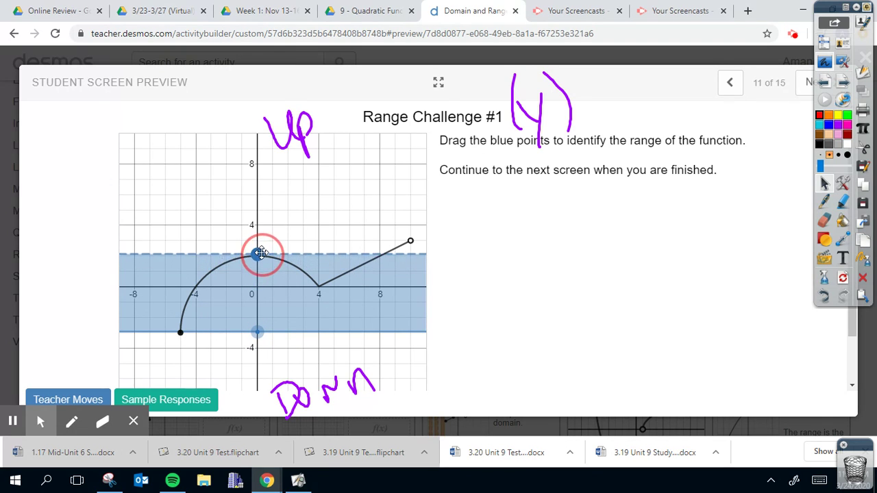
left_click_drag(260, 254, 259, 240)
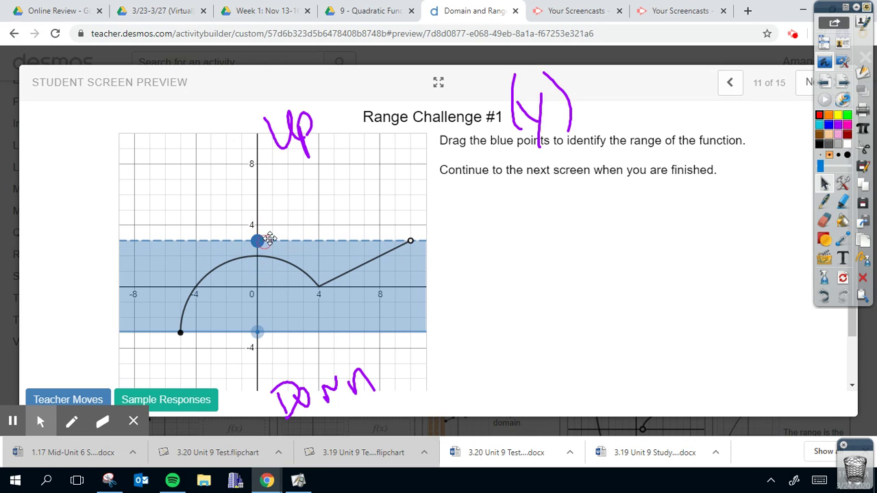
In blue ink, label the boundaries -3 and 3 and write both ends of the inequality.
left_click(824, 201)
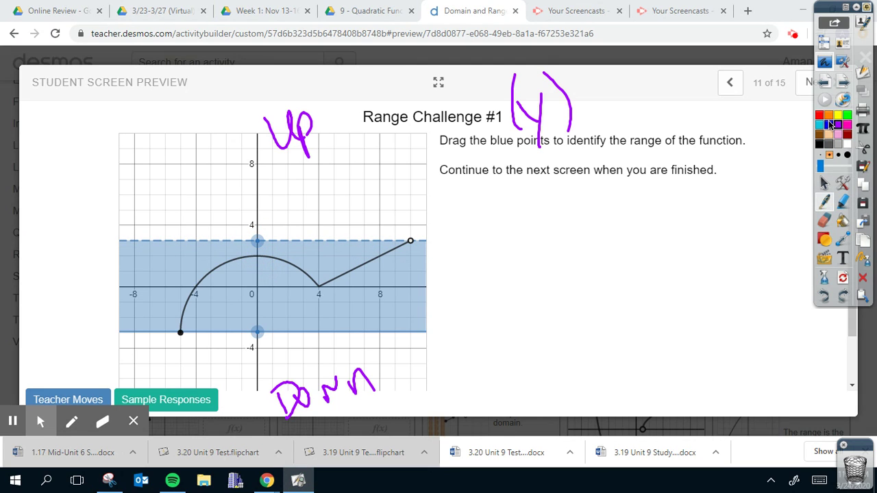
left_click(829, 125)
mouse_move(258, 335)
left_mouse_down()
mouse_move(284, 322)
mouse_move(289, 348)
left_mouse_up()
mouse_move(482, 257)
left_mouse_down()
mouse_move(506, 251)
mouse_move(521, 258)
left_mouse_up()
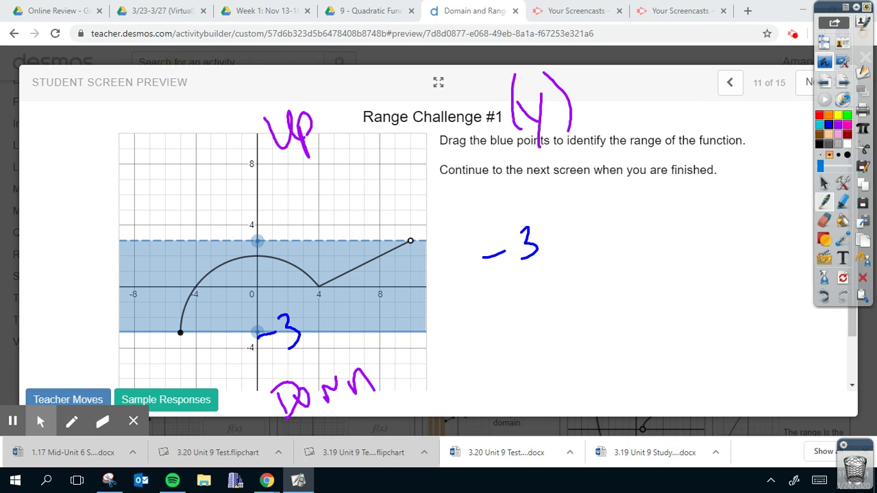
left_click_drag(270, 225, 281, 242)
mouse_move(645, 233)
left_mouse_down()
mouse_move(656, 243)
mouse_move(647, 260)
left_mouse_up()
In red, add y, mark closed and open endpoints, and insert ≤ and < to complete -3 ≤ y < 3.
left_click(819, 116)
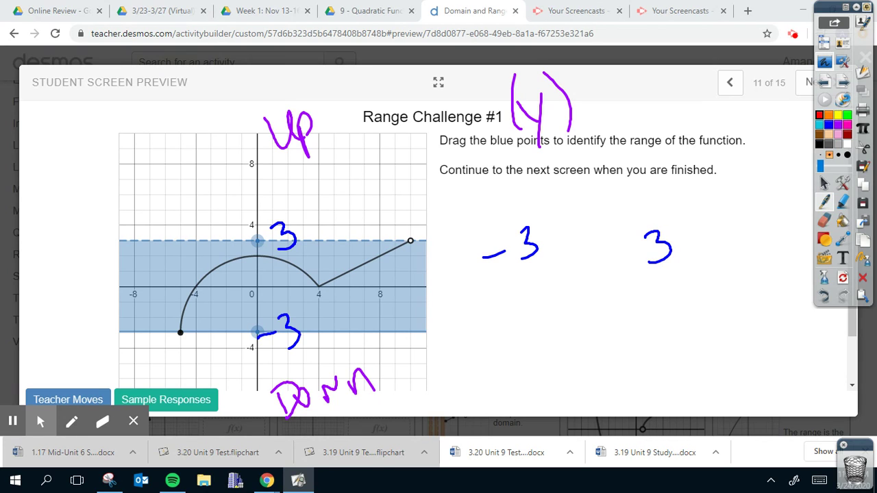
left_click_drag(573, 238, 583, 285)
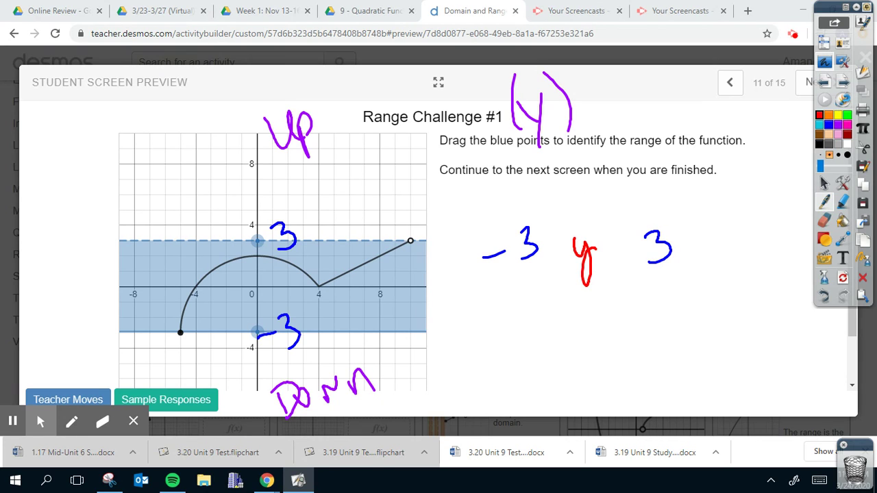
mouse_move(360, 136)
left_mouse_down()
mouse_move(361, 100)
mouse_move(426, 125)
mouse_move(363, 134)
left_mouse_up()
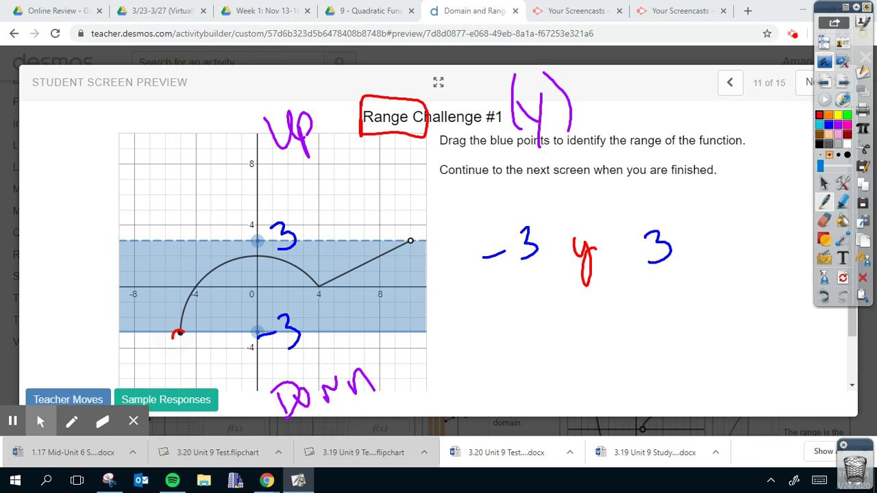
left_click_drag(180, 330, 172, 338)
left_click_drag(555, 231, 543, 249)
mouse_move(422, 226)
left_mouse_down()
mouse_move(419, 260)
mouse_move(425, 222)
left_mouse_up()
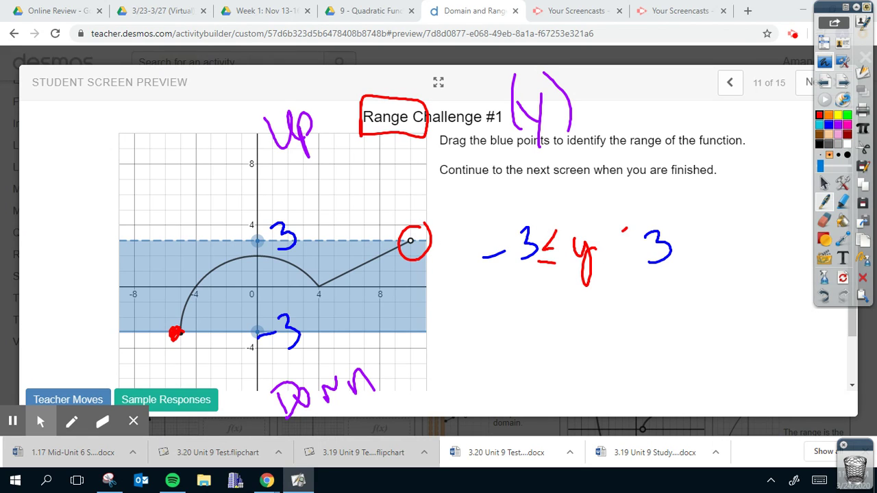
mouse_move(623, 231)
left_mouse_down()
mouse_move(599, 257)
mouse_move(621, 259)
left_mouse_up()
Clear the ink and step through Range Challenges #2, #3 and Agree or disagree to Congratulations, 15 of 15.
left_click(824, 183)
left_click(805, 82)
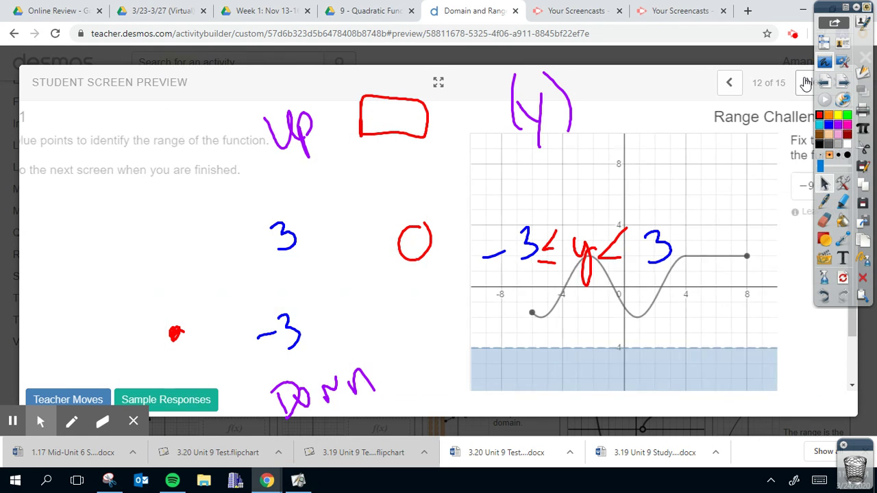
left_click(824, 280)
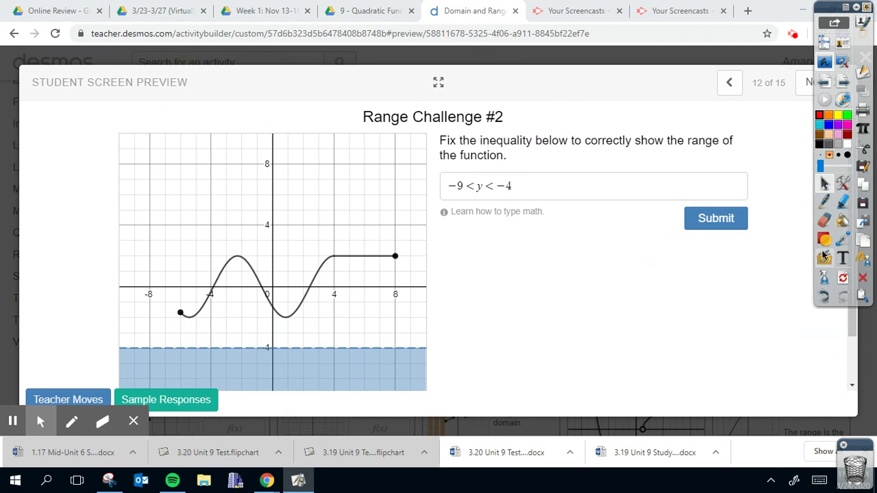
left_click(806, 84)
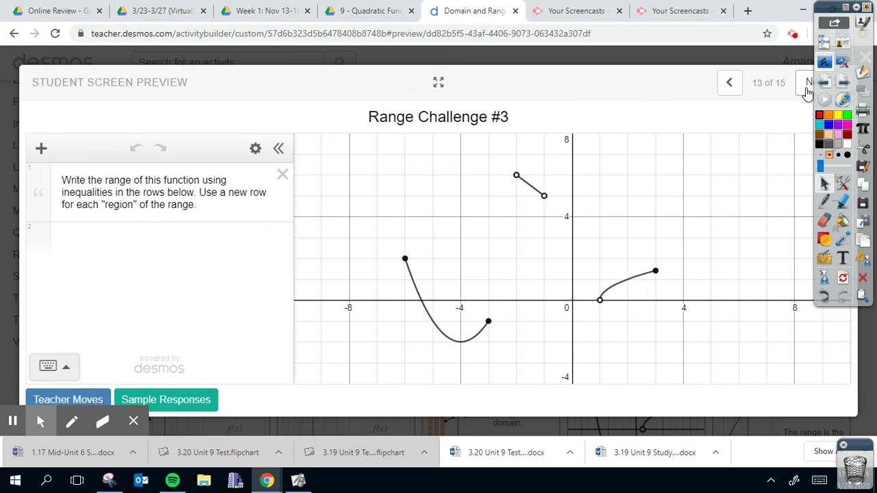
left_click(806, 88)
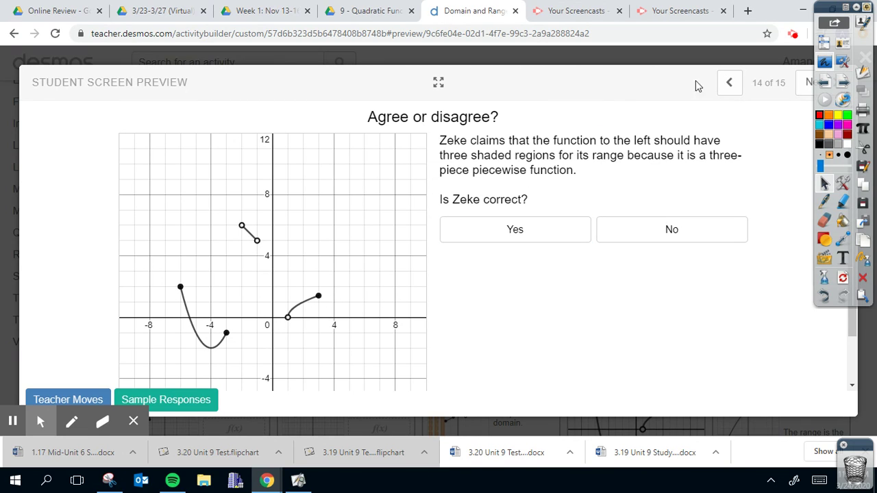
left_click(806, 88)
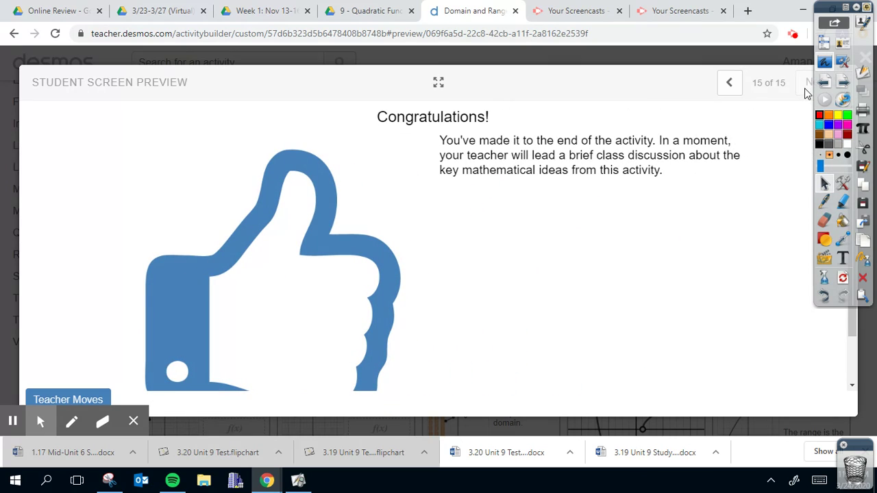